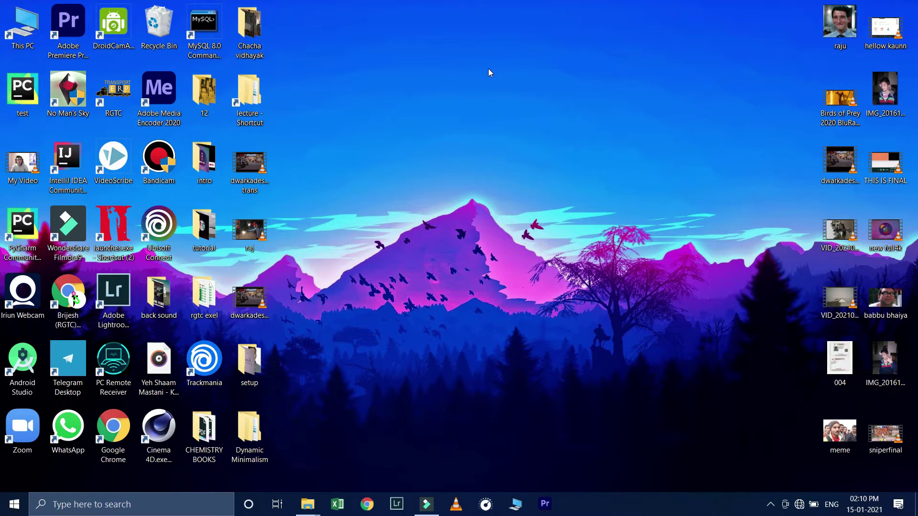
- Launch Adobe Premiere Pro 2020 from its desktop shortcut and wait for the Home screen
double_click(73, 38)
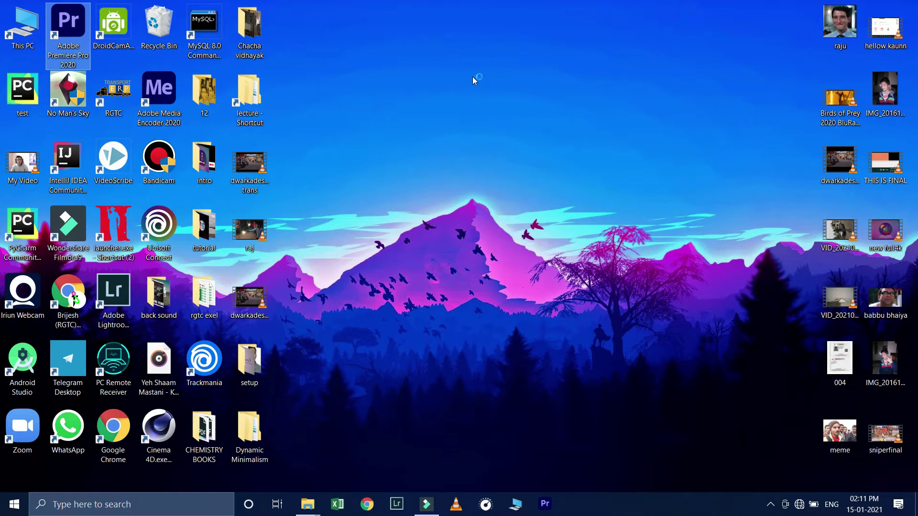
left_click(770, 508)
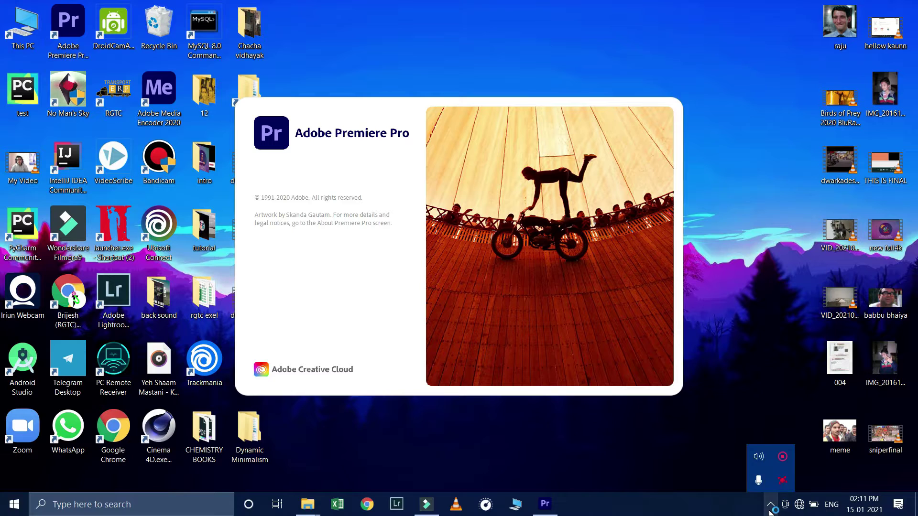
right_click(779, 482)
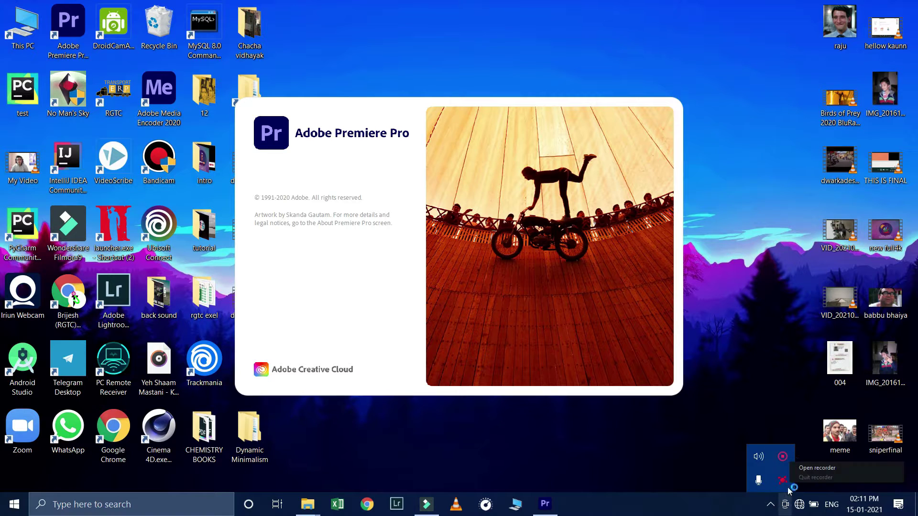
left_click(696, 401)
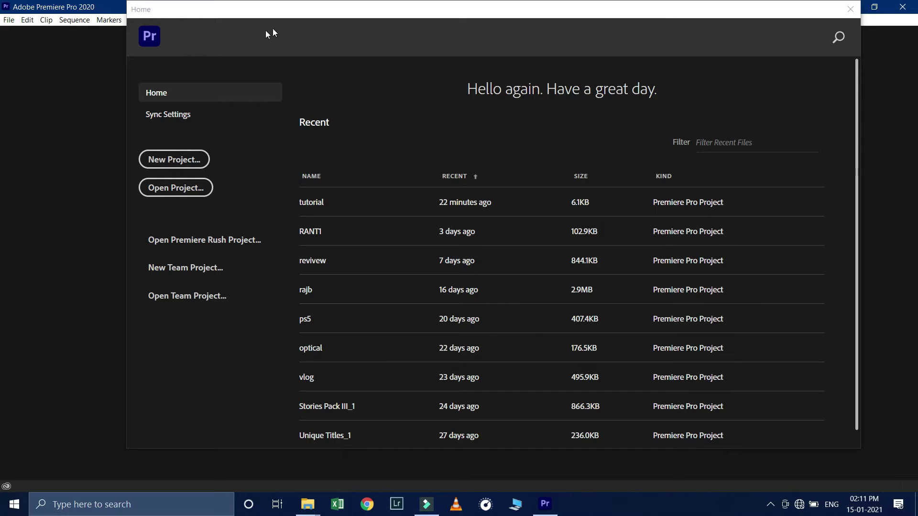
- Create a new project named 'subscribe baniya ji', reviewing the Renderer choices before confirming
left_click(161, 160)
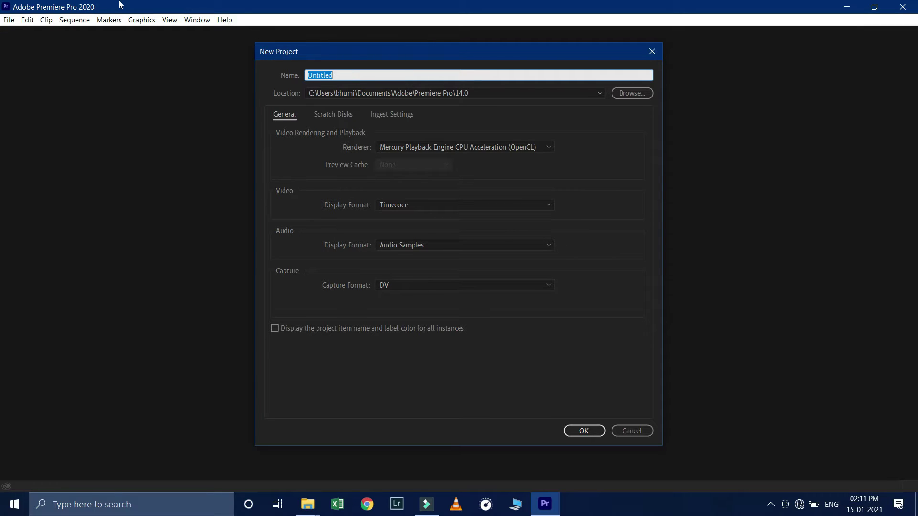
key("BackSpace")
type("sub")
type("scru")
key("BackSpace")
type("ibe ")
type("baniya ji")
left_click(417, 148)
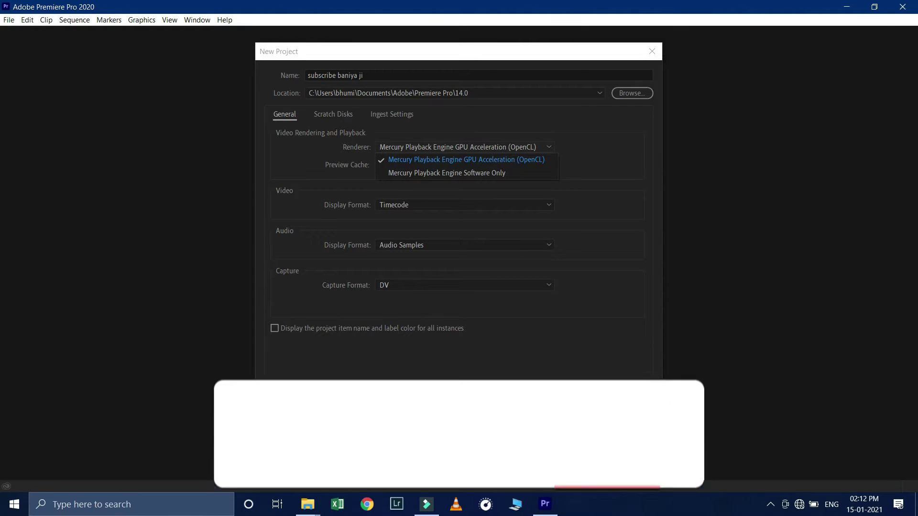
left_click(573, 435)
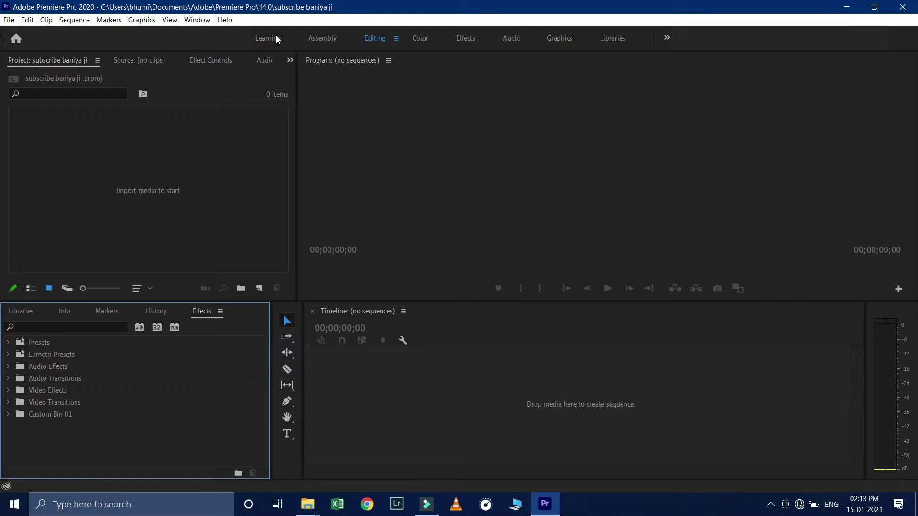
left_click(7, 20)
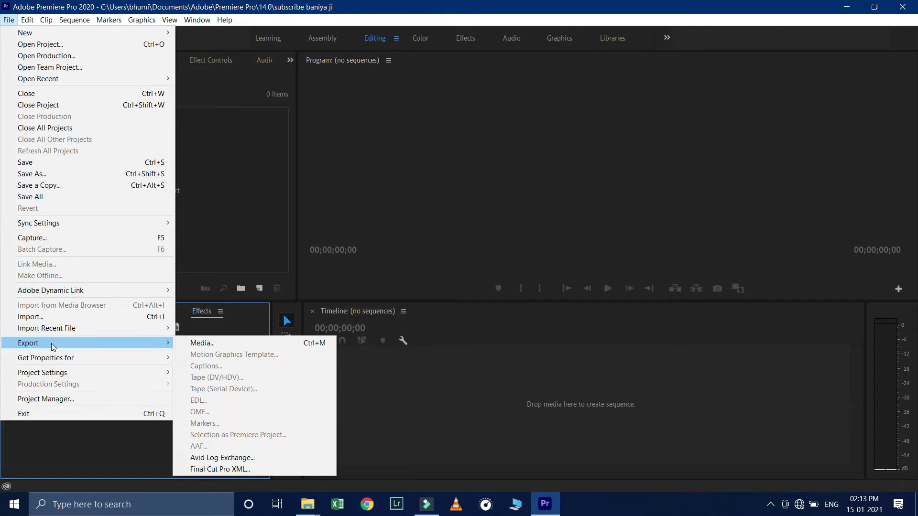
mouse_move(30, 33)
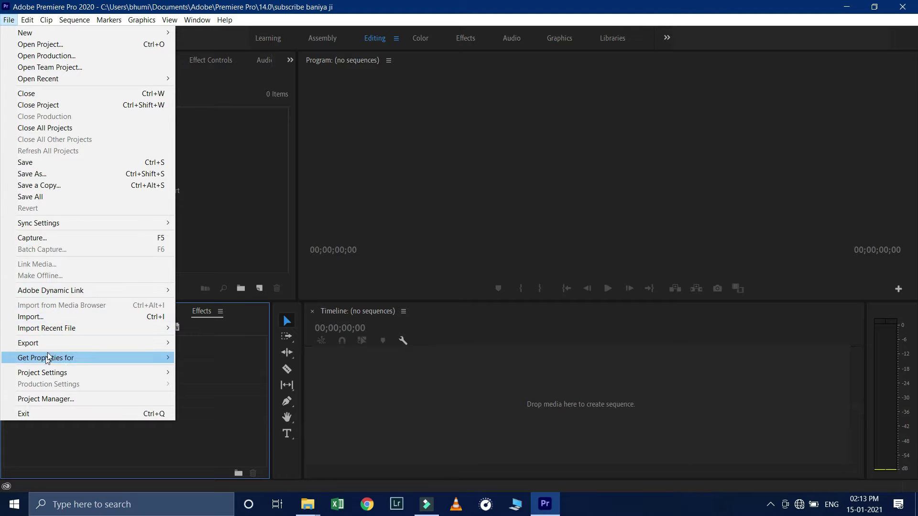
mouse_move(27, 19)
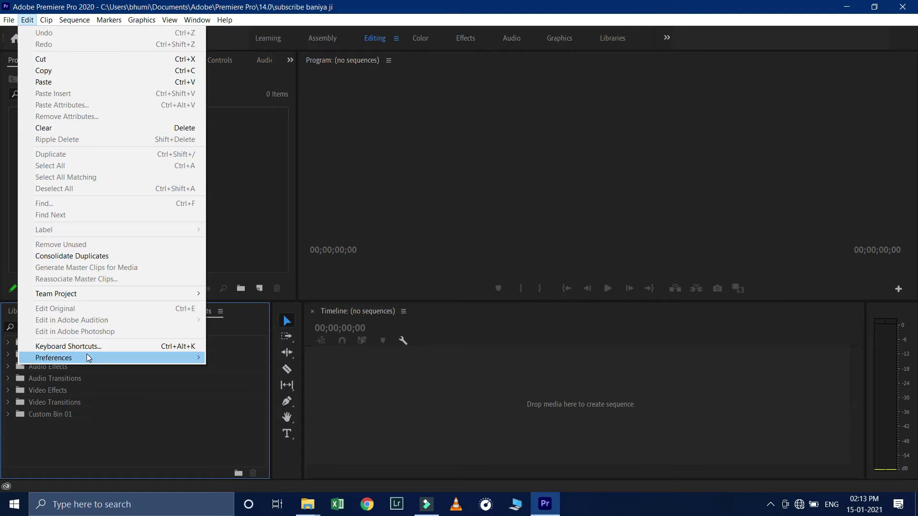
mouse_move(87, 357)
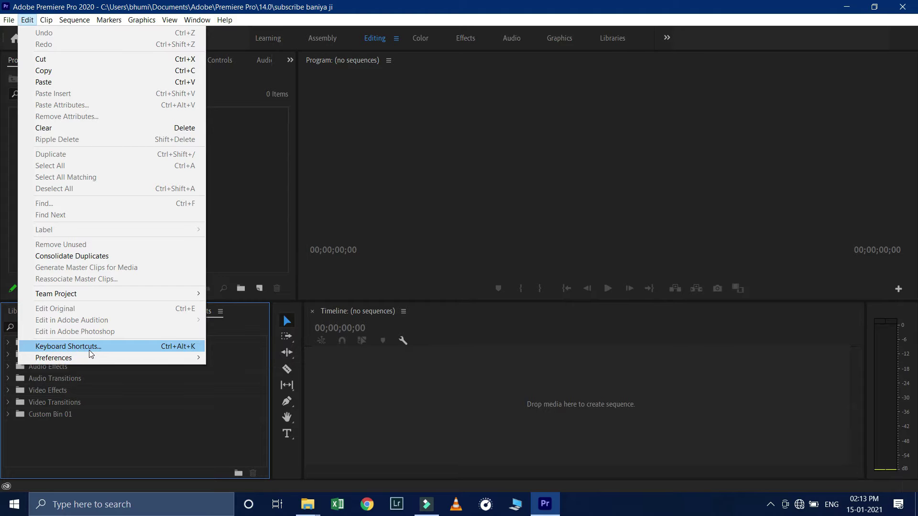
left_click(89, 350)
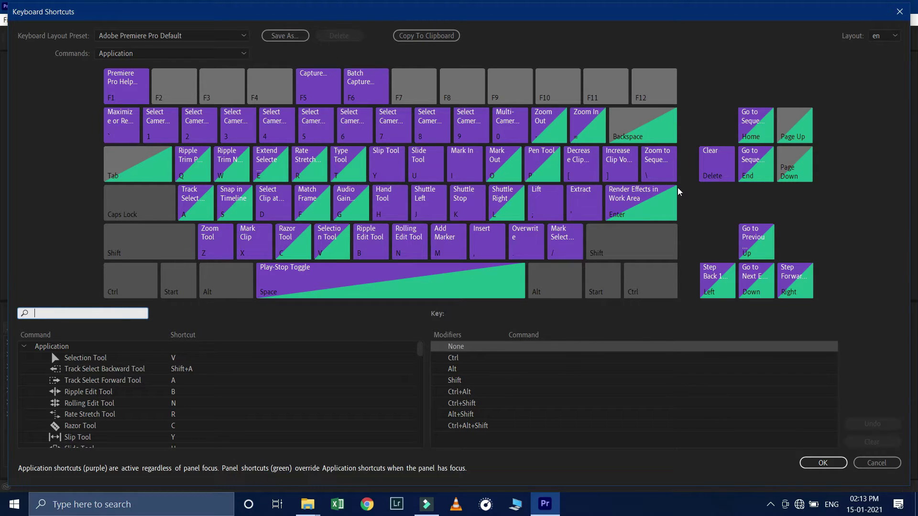
left_click(901, 13)
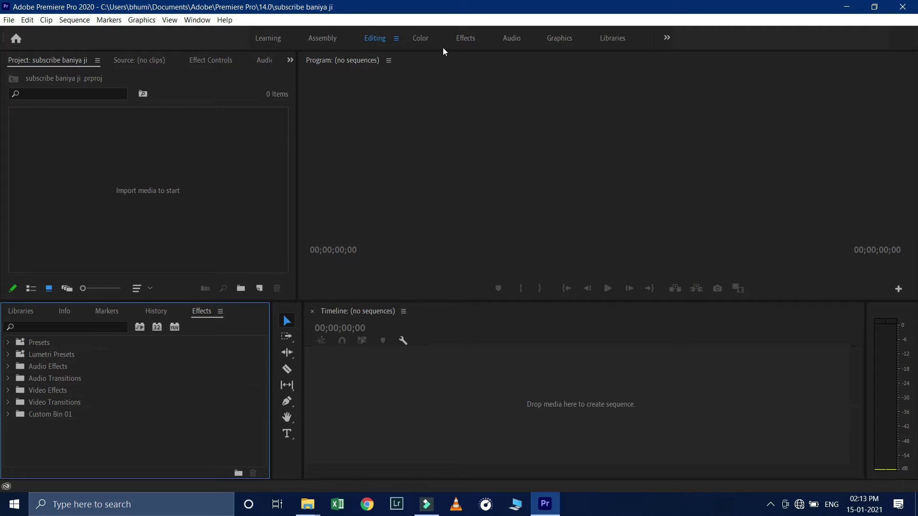
left_click(264, 37)
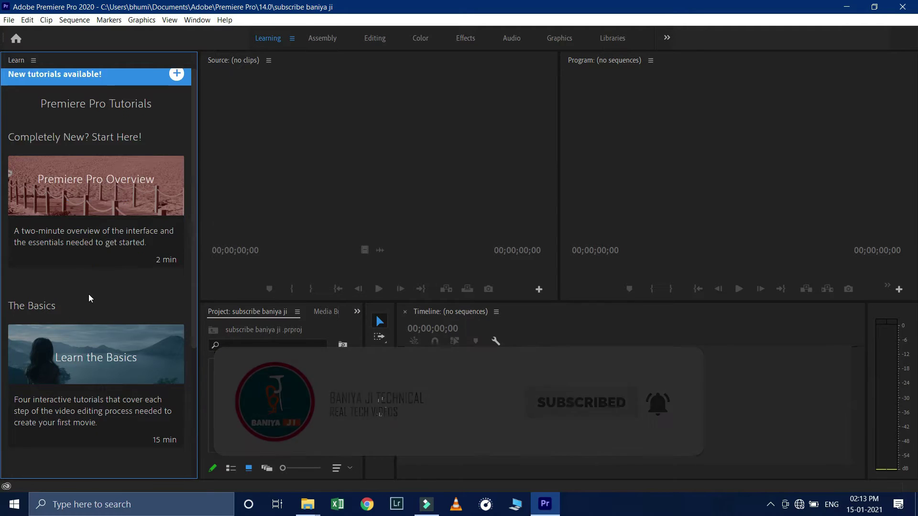
scroll(90, 231, "down", 4)
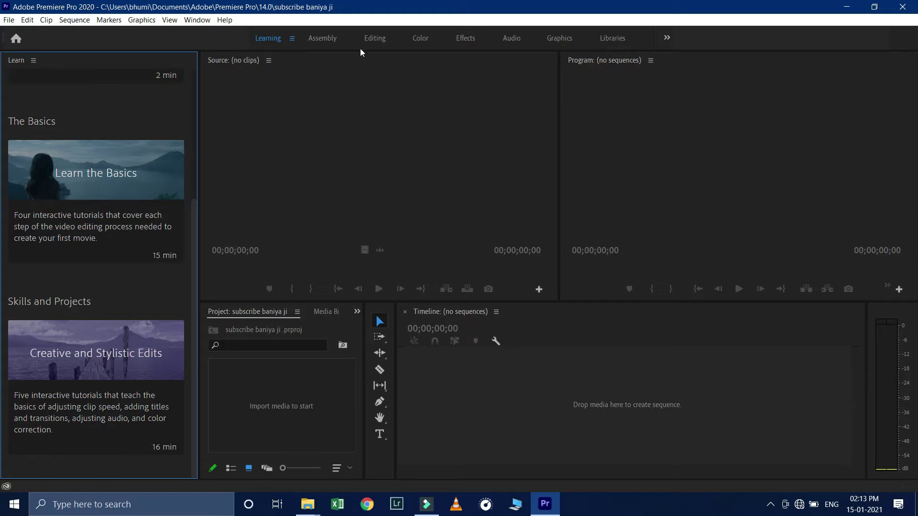
left_click(322, 41)
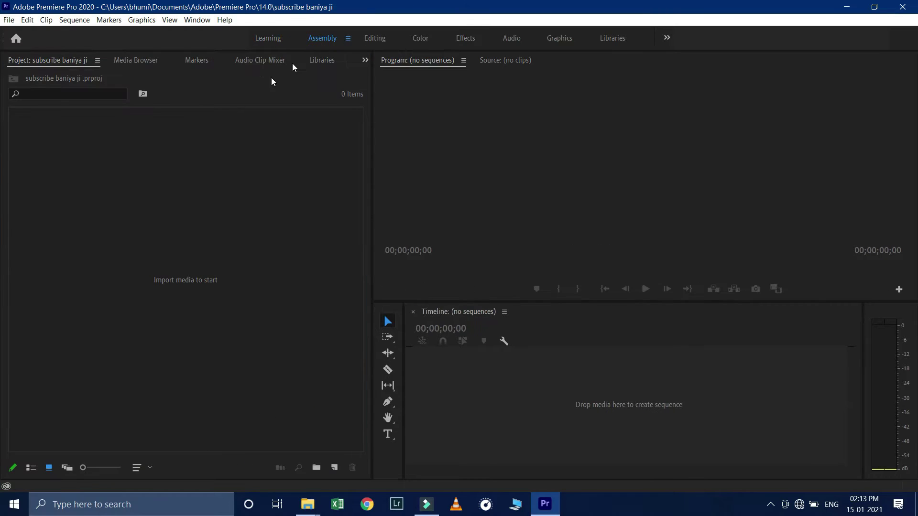
left_click(318, 324)
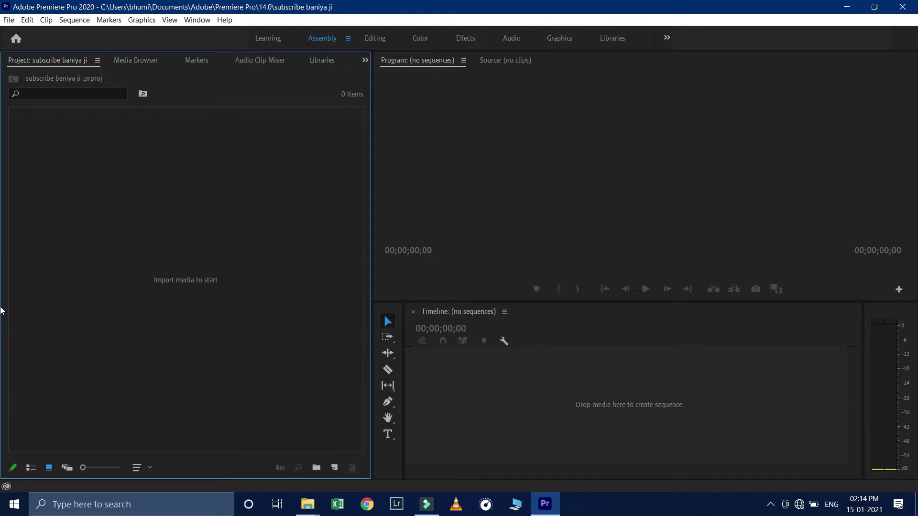
left_click(369, 41)
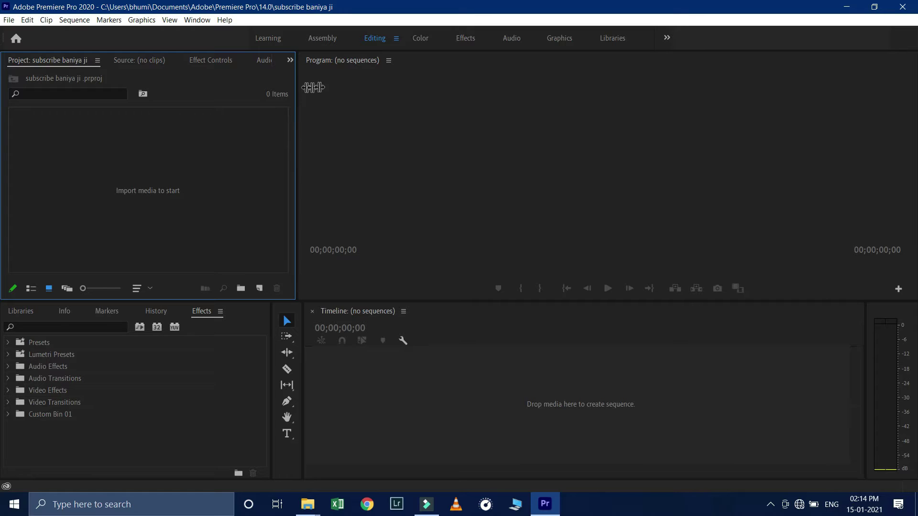
- Resize the Project and Effects panels and return the Timeline to its own panel area
left_click_drag(313, 87, 297, 91)
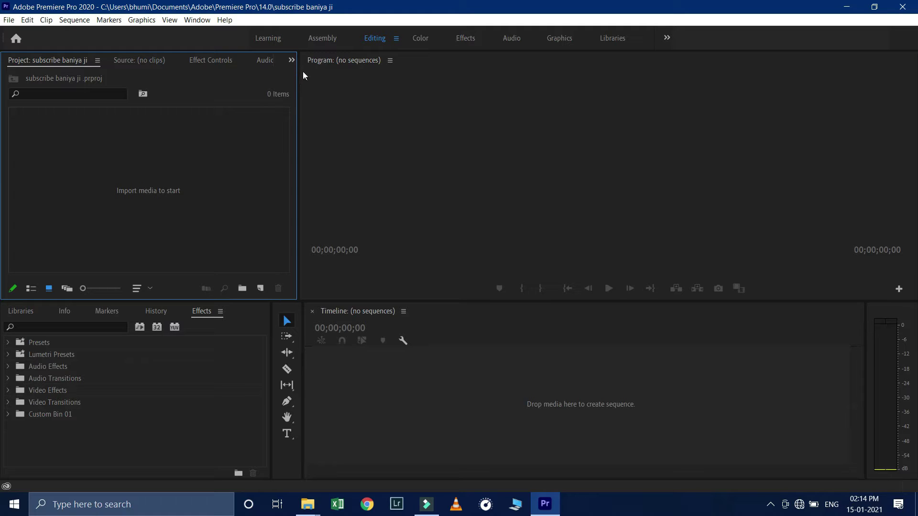
mouse_move(297, 76)
left_mouse_down()
mouse_move(462, 93)
mouse_move(704, 136)
mouse_move(289, 206)
left_mouse_up()
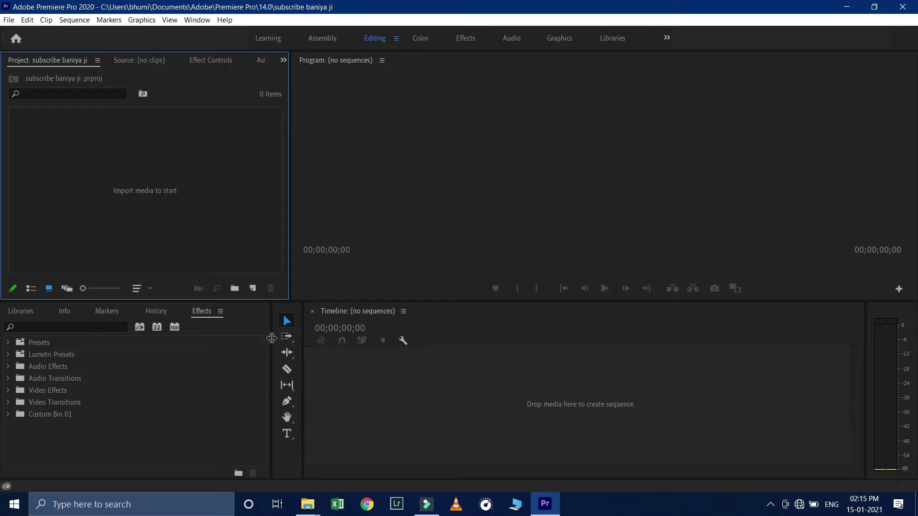
left_click_drag(271, 338, 233, 346)
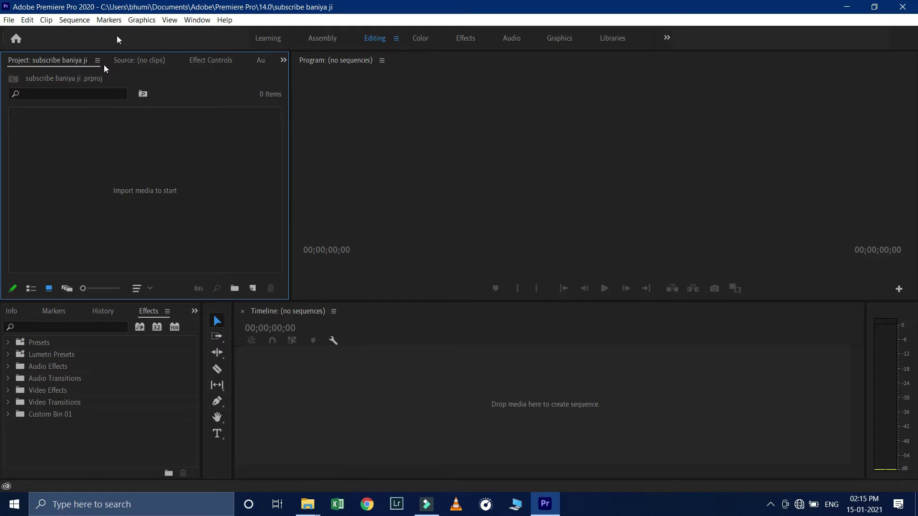
left_click_drag(282, 314, 194, 99)
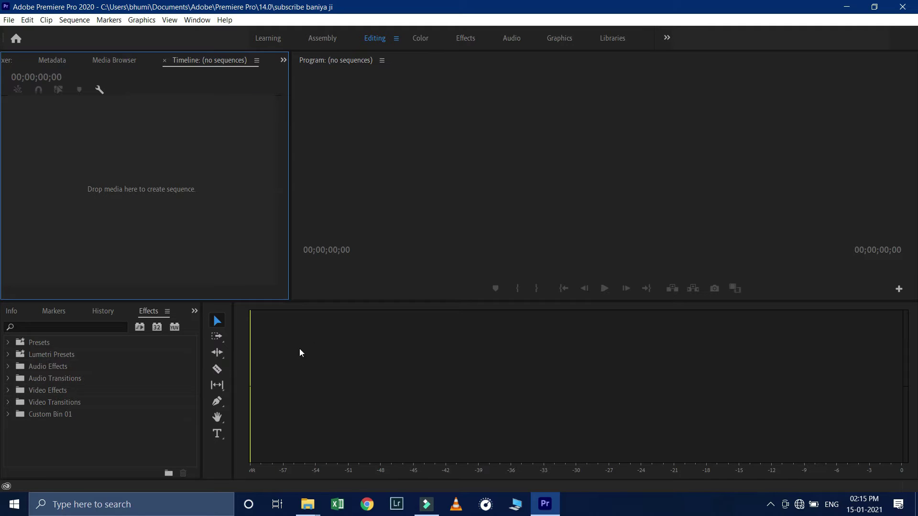
left_click_drag(222, 59, 317, 372)
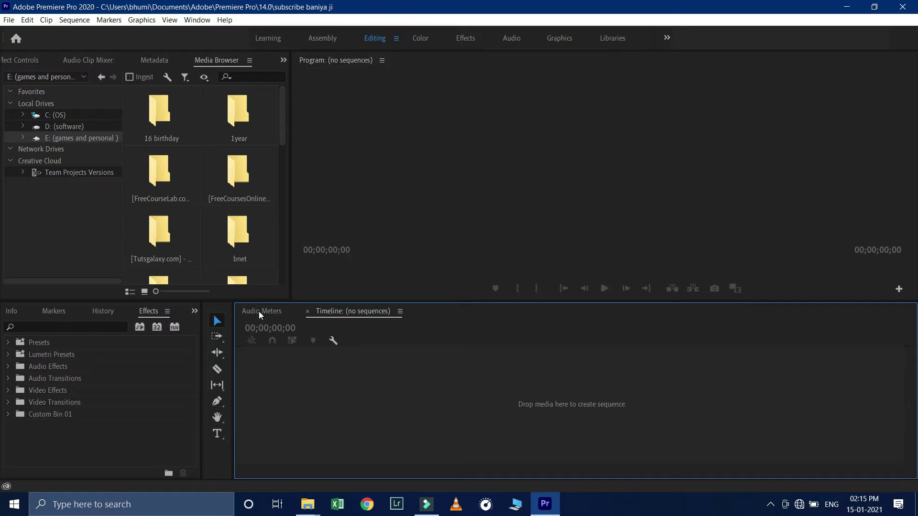
- Dock the Audio Meters beside the Timeline as a slim strip, leaving the Timeline active
left_click_drag(259, 311, 371, 317)
left_click(308, 312)
left_click(363, 312)
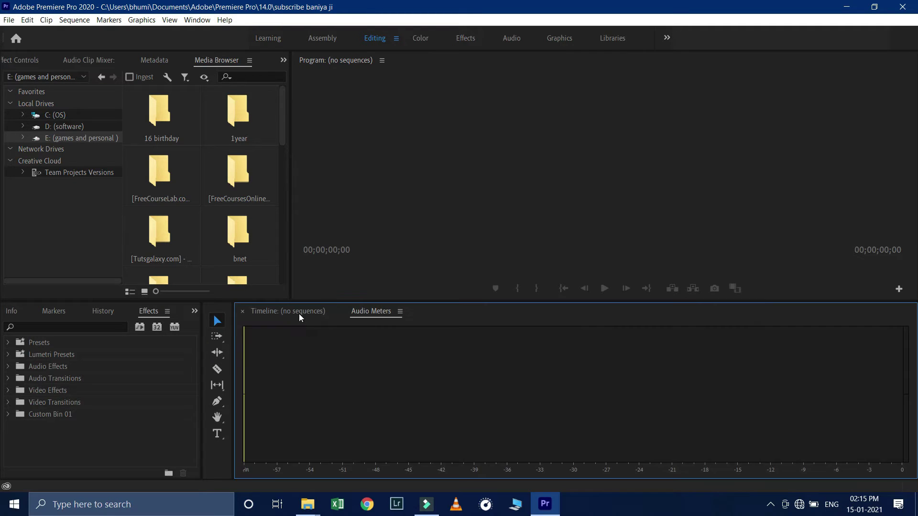
left_click(300, 313)
left_click(369, 311)
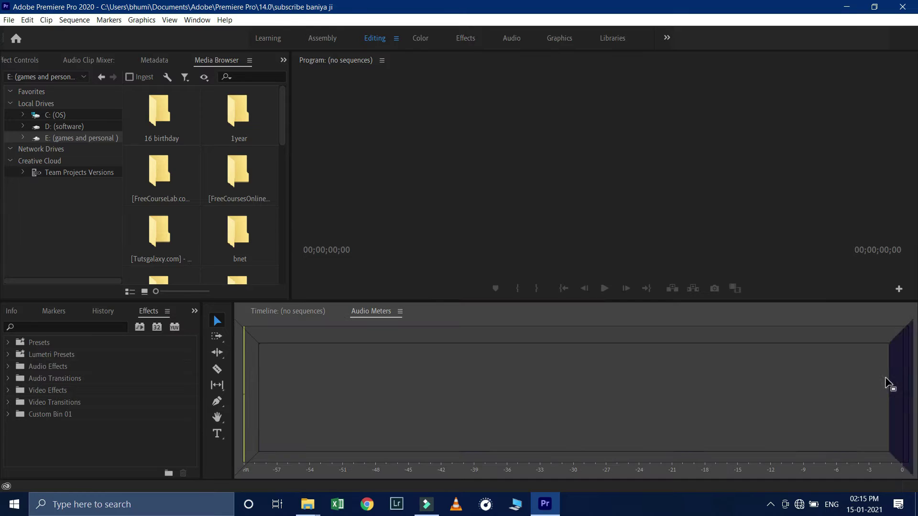
left_click_drag(894, 380, 893, 381)
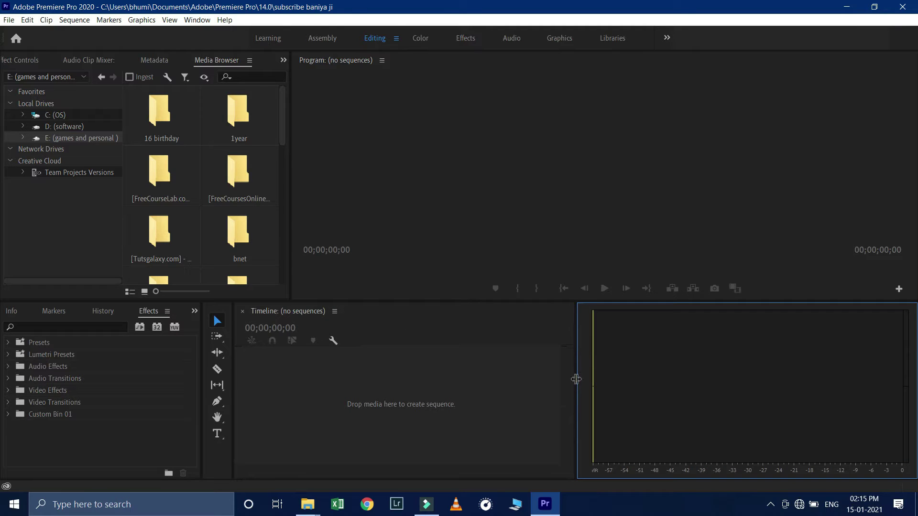
left_click_drag(578, 379, 873, 389)
left_click(563, 385)
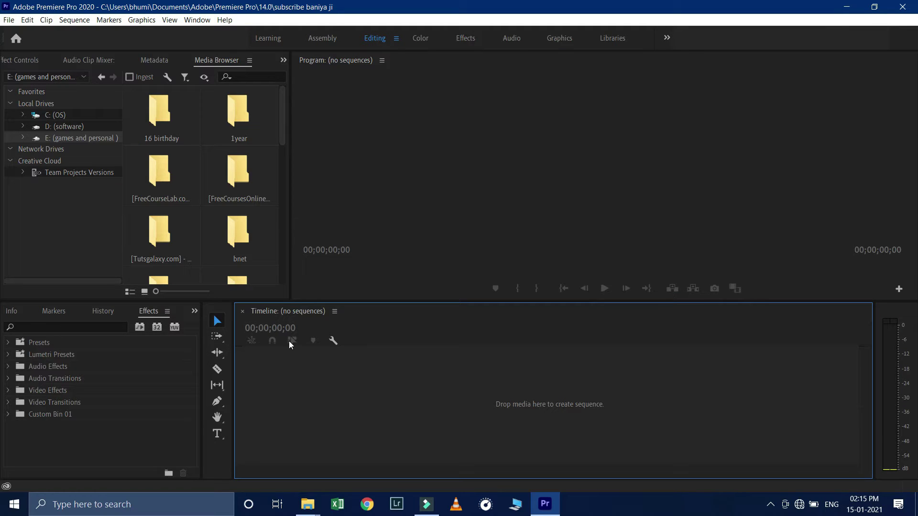
- In the Media Browser, open the D: drive's shortfilm > hand held folder
left_click(77, 127)
scroll(231, 200, "down", 2)
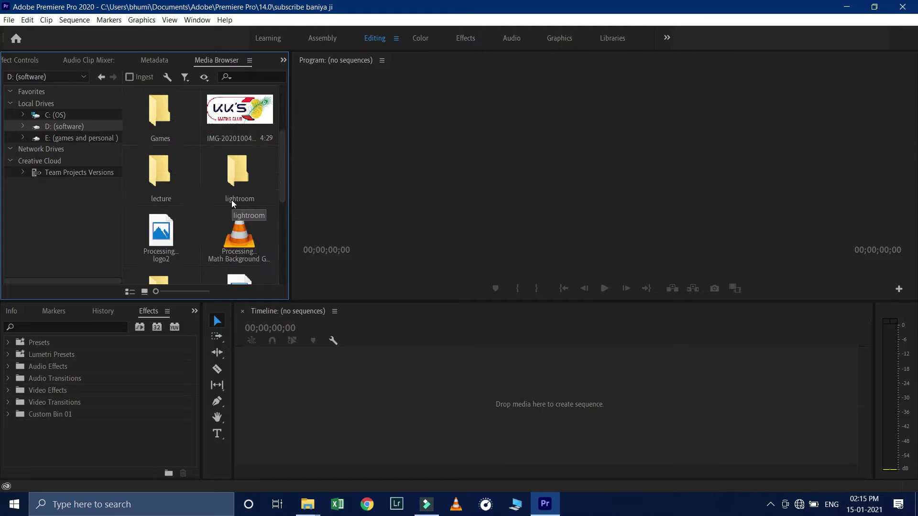
scroll(211, 217, "down", 1)
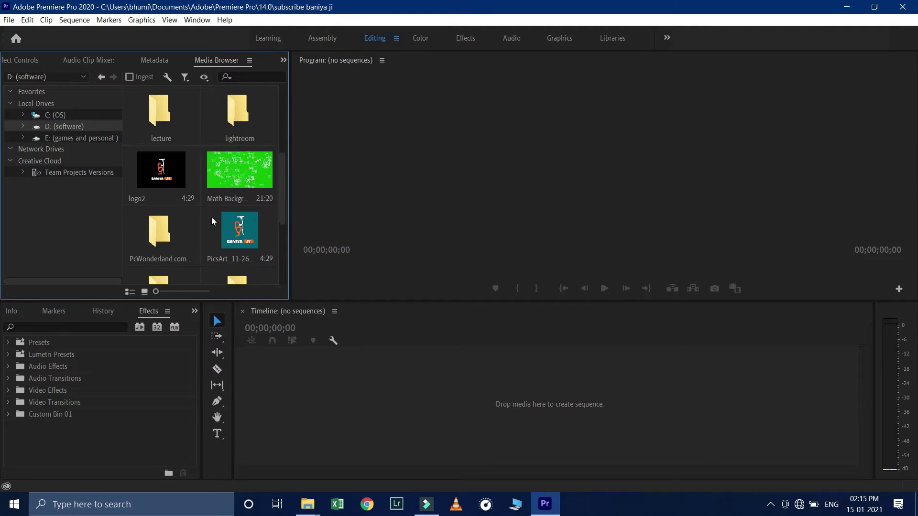
scroll(211, 217, "down", 1)
scroll(220, 216, "down", 1)
scroll(226, 214, "down", 1)
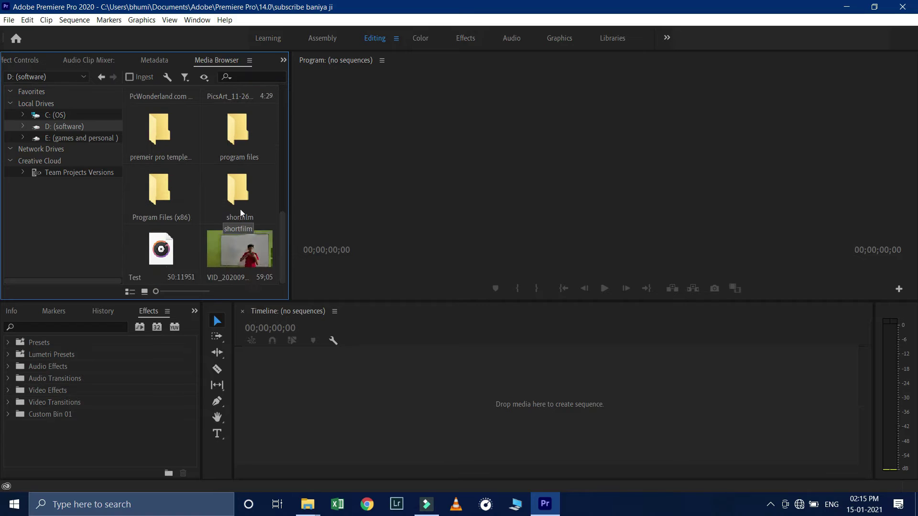
left_click(231, 200)
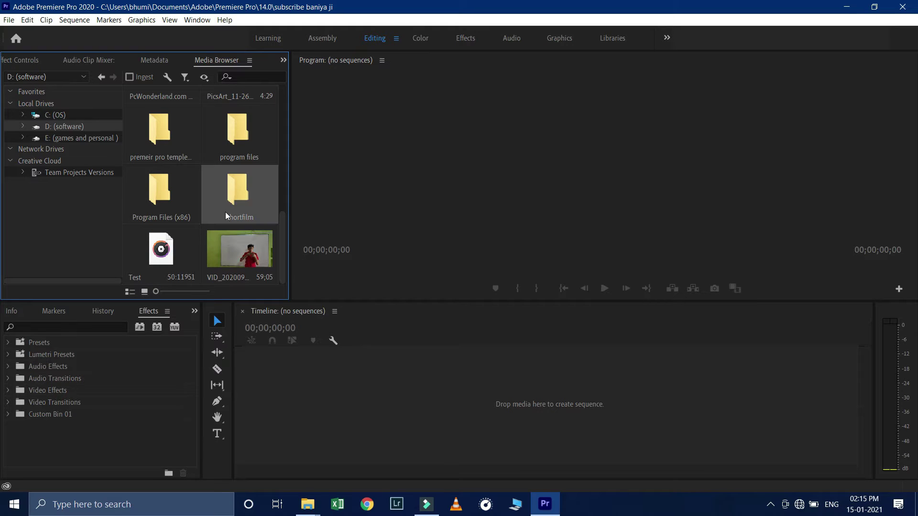
double_click(237, 182)
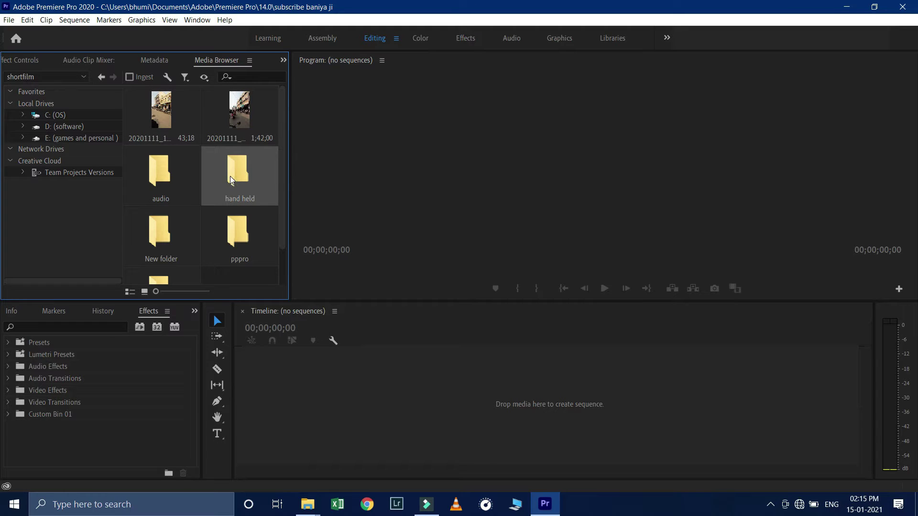
double_click(231, 178)
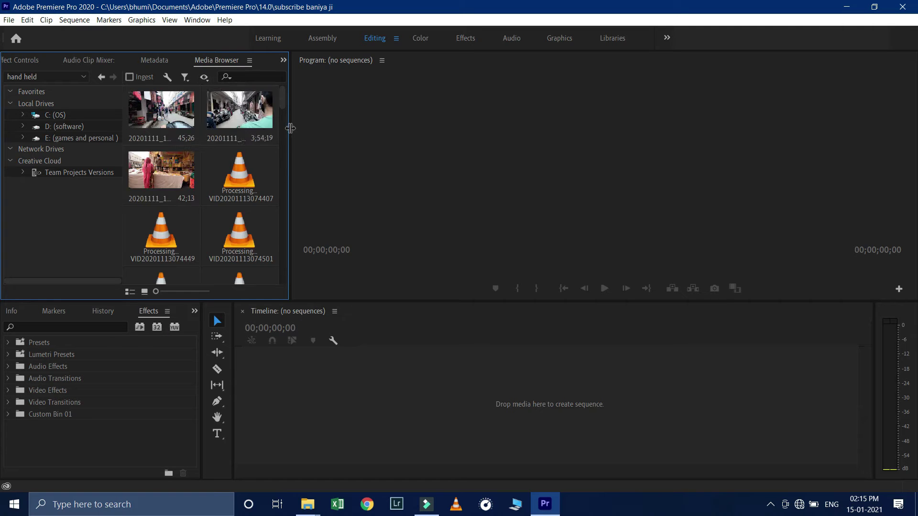
- Widen the Media Browser panel and scroll through the hand held clips
left_click_drag(290, 128, 447, 143)
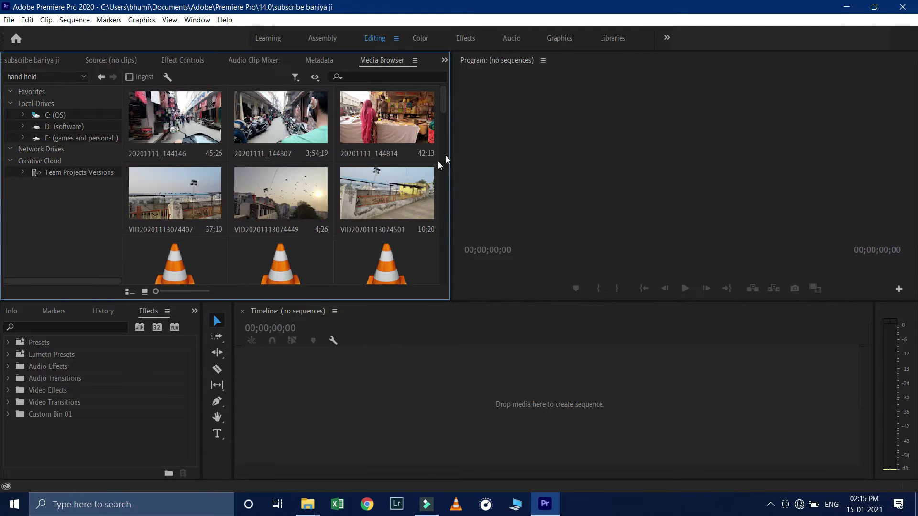
scroll(322, 196, "down", 1)
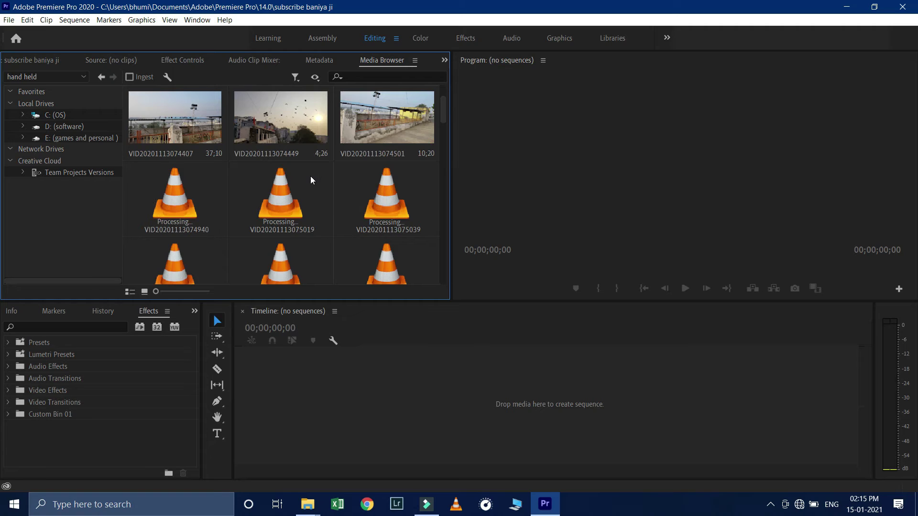
scroll(311, 176, "down", 1)
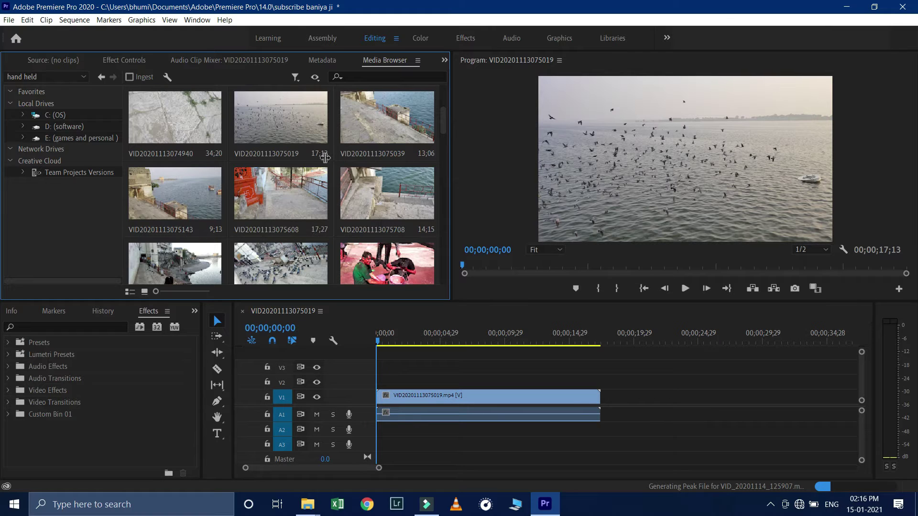
left_click_drag(331, 162, 323, 161)
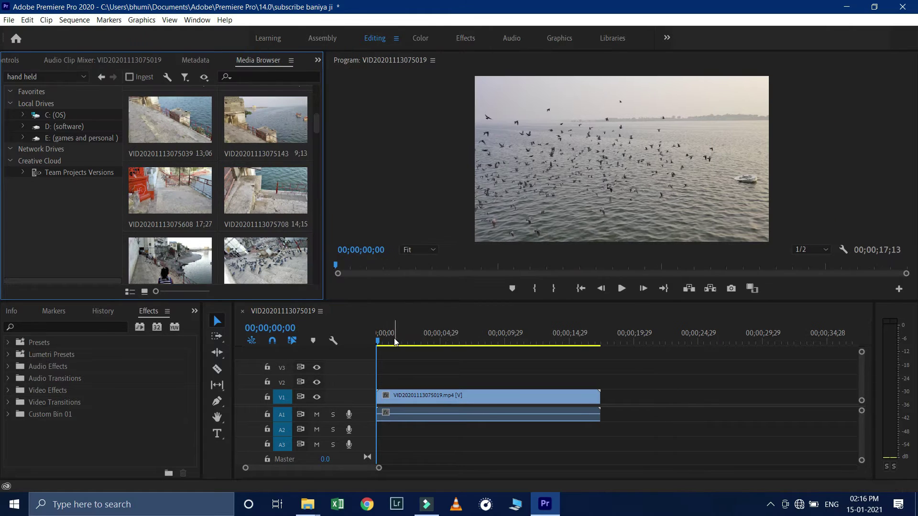
left_click(385, 342)
left_click_drag(396, 341, 532, 353)
left_click(532, 335)
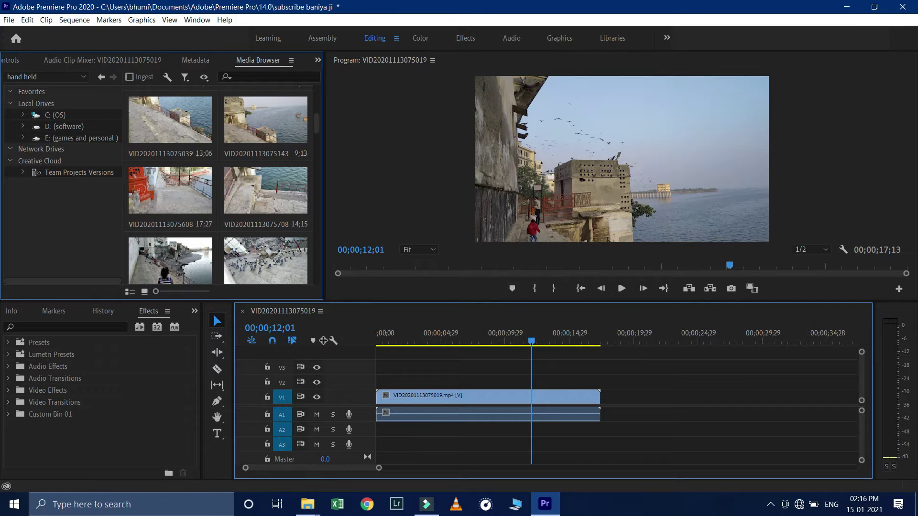
left_click_drag(532, 343, 380, 351)
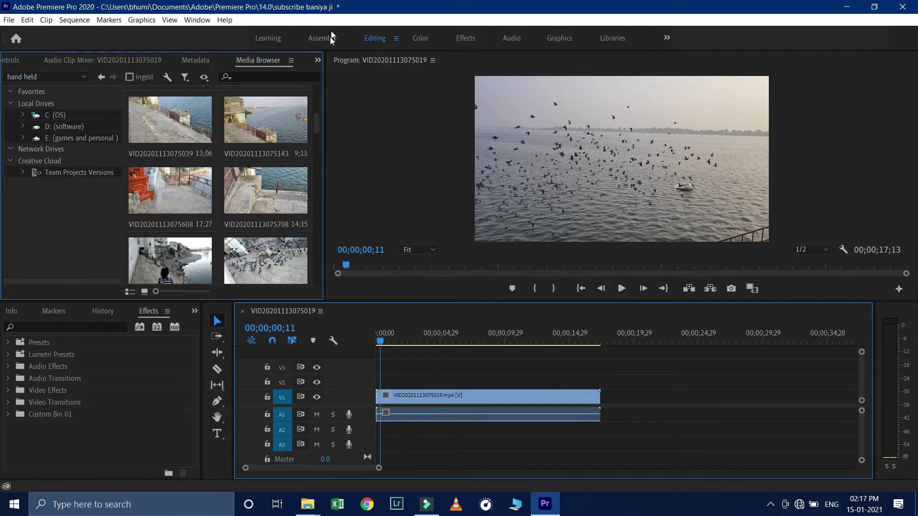
- Show the Project: subscribe baniya ji panel from the panel overflow menu
left_click(318, 60)
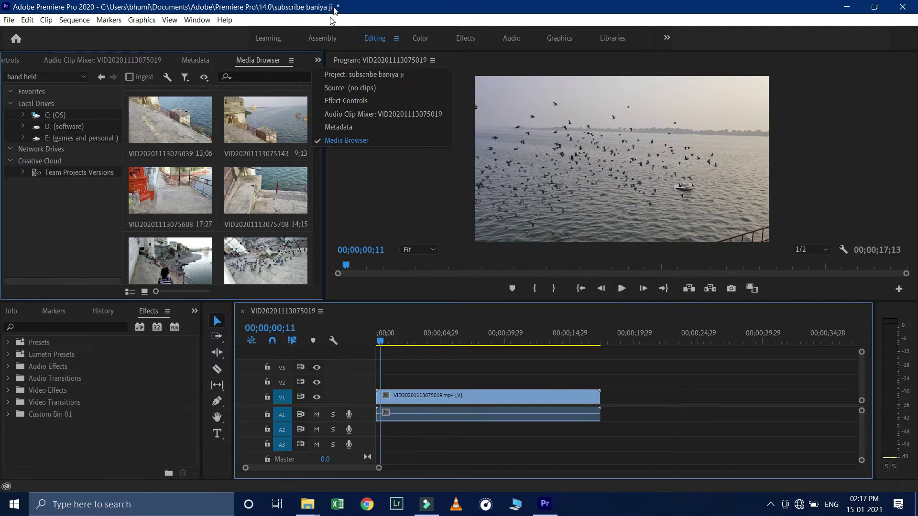
left_click(365, 76)
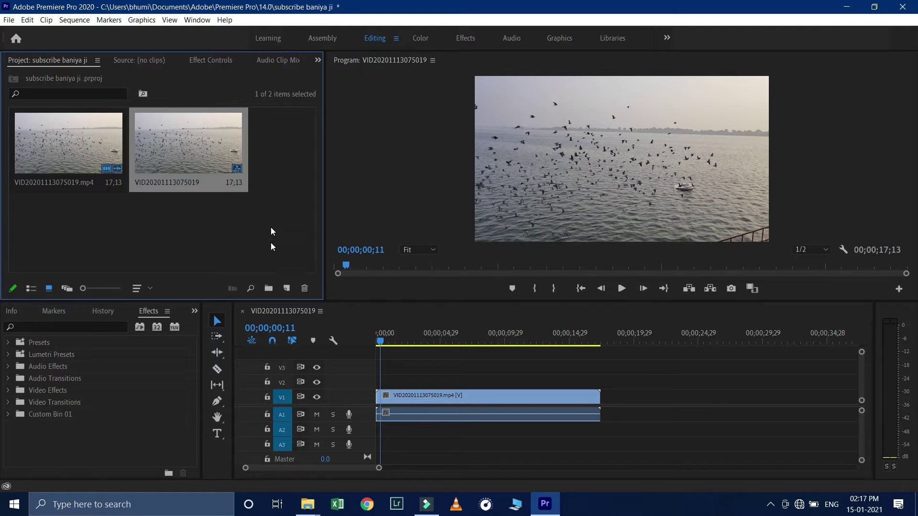
left_click(287, 290)
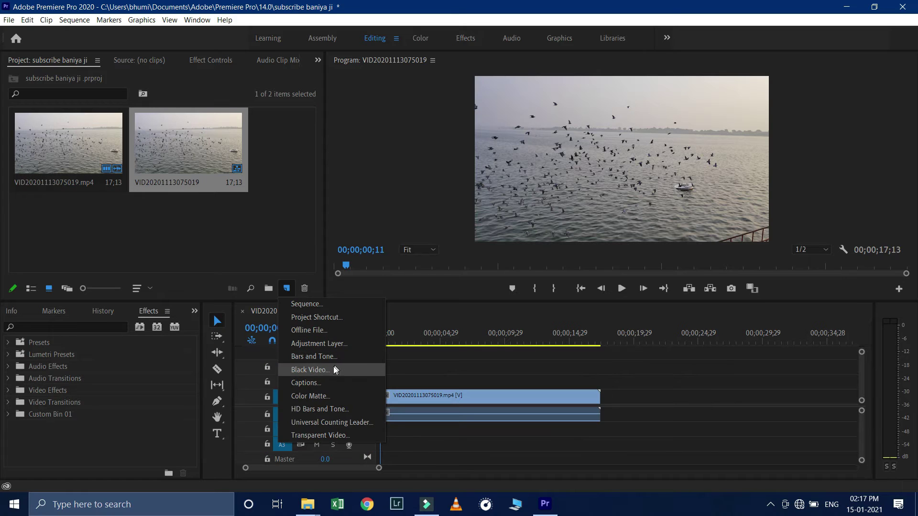
left_click(323, 305)
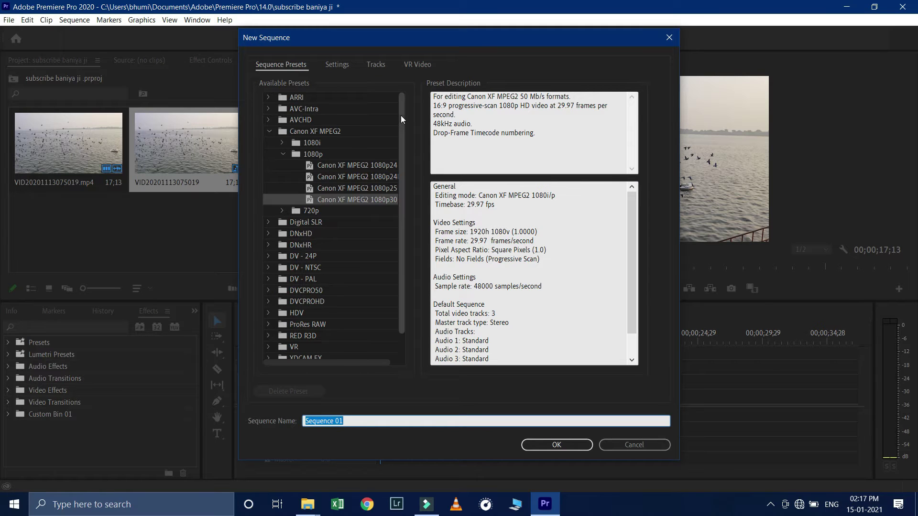
scroll(396, 236, "down", 1)
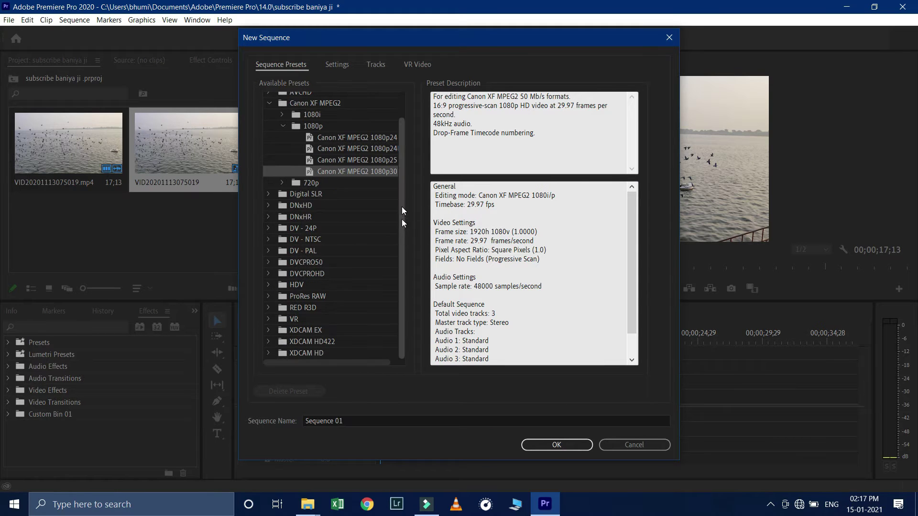
scroll(402, 219, "up", 1)
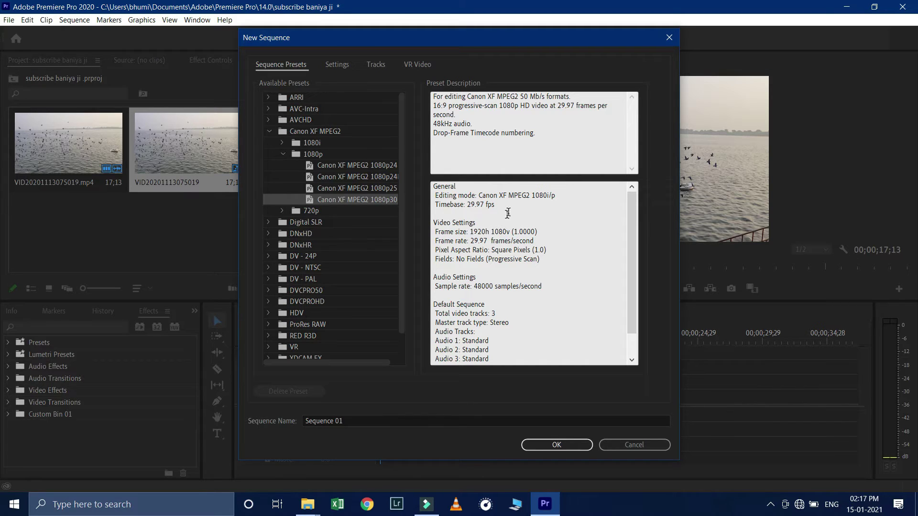
left_click_drag(434, 232, 479, 232)
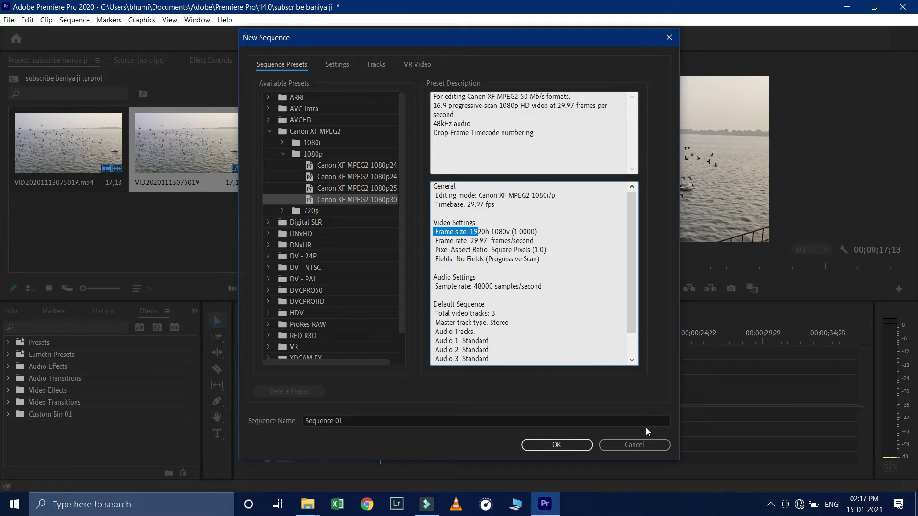
left_click(629, 442)
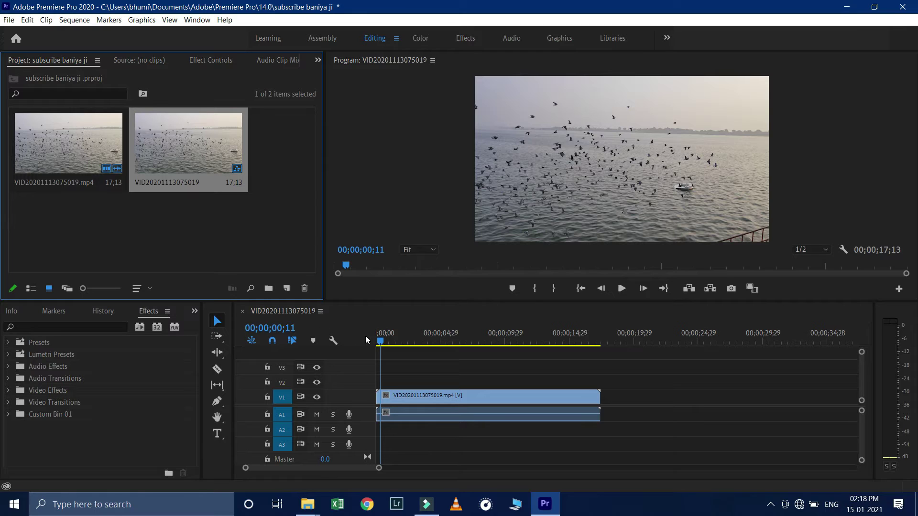
mouse_move(421, 343)
left_mouse_down()
mouse_move(584, 342)
mouse_move(585, 354)
mouse_move(501, 345)
left_mouse_up()
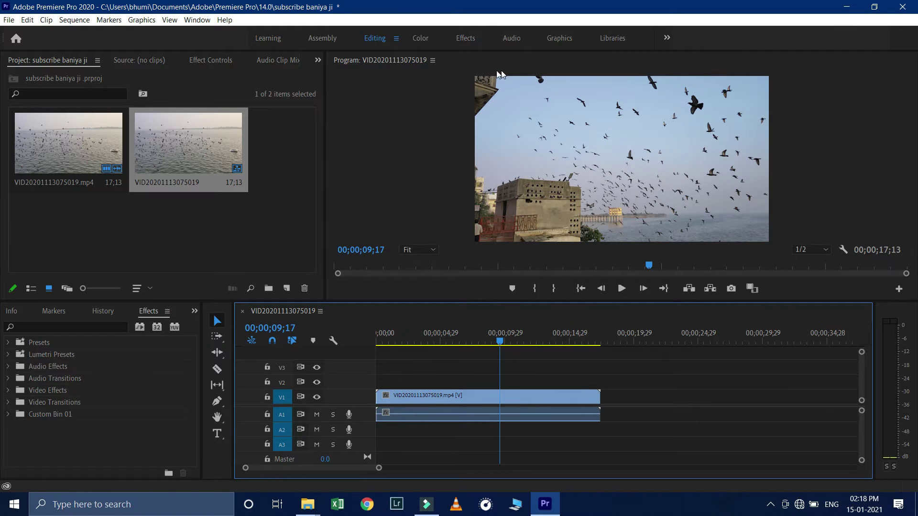
left_click(432, 246)
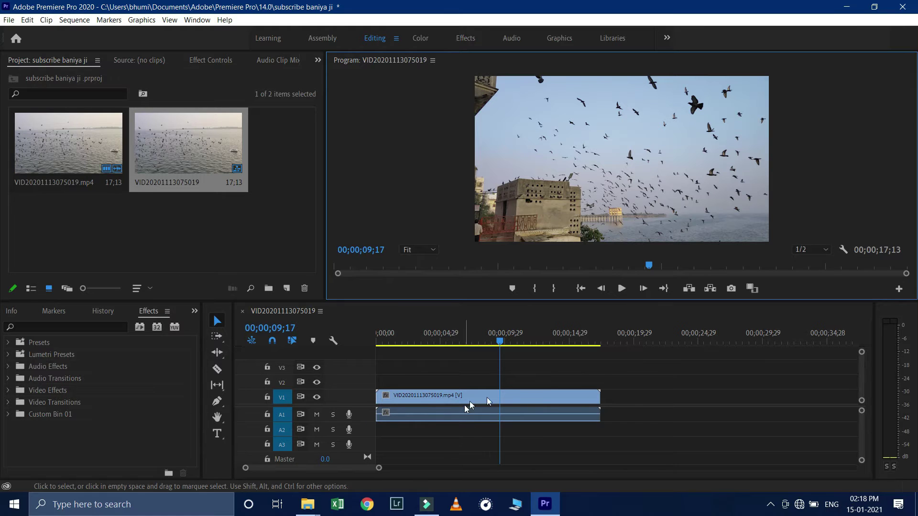
left_click_drag(638, 387, 560, 412)
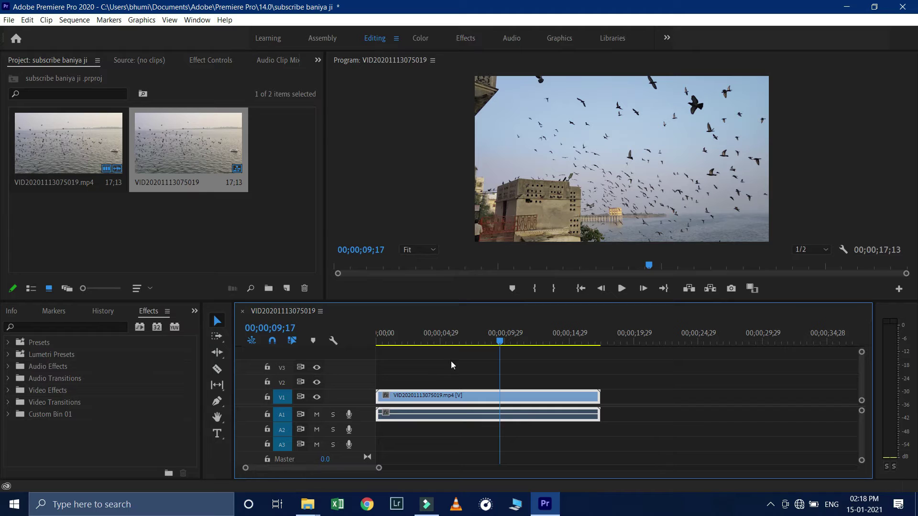
left_click_drag(500, 345, 322, 348)
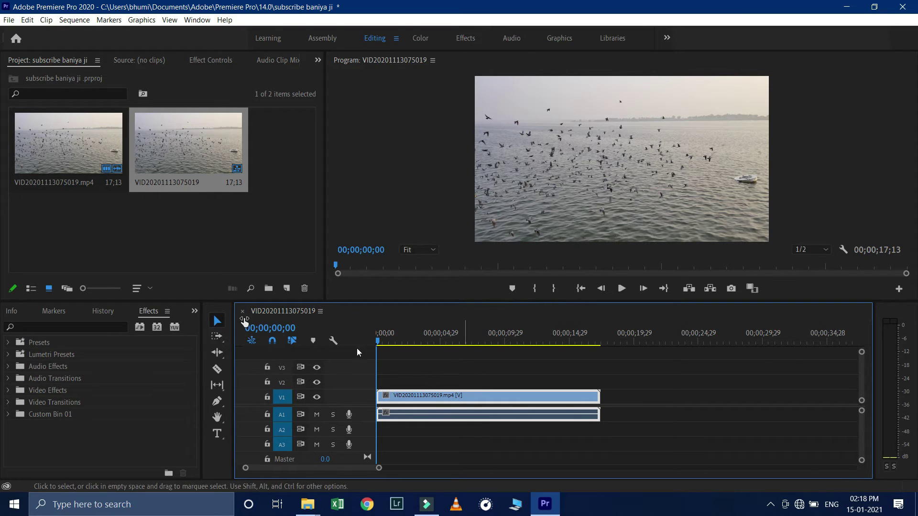
- Razor the river clip near 15 seconds and move its short end piece up to V2, later
left_click(221, 321)
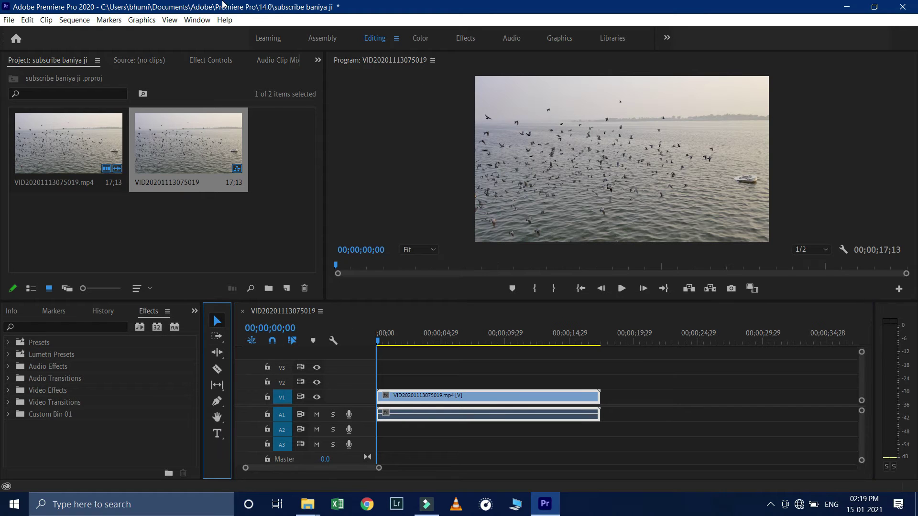
left_click(217, 369)
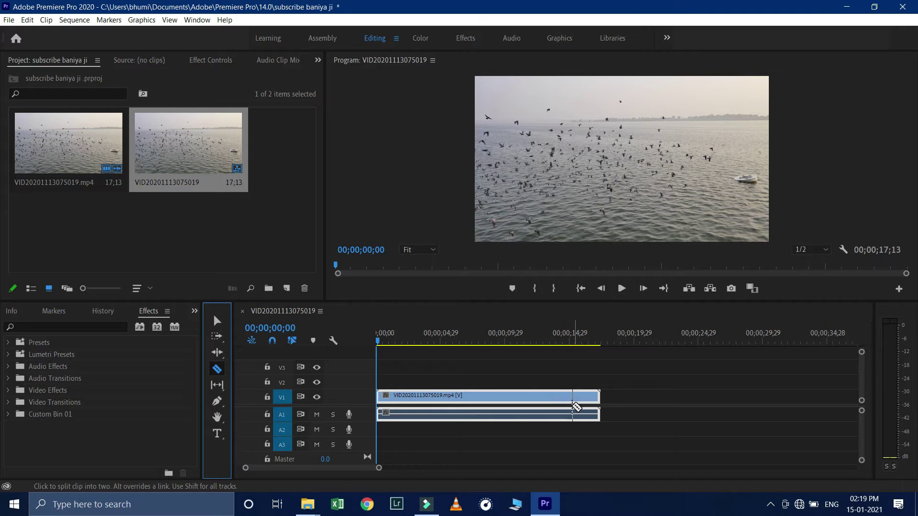
left_click(572, 404)
left_click(572, 397)
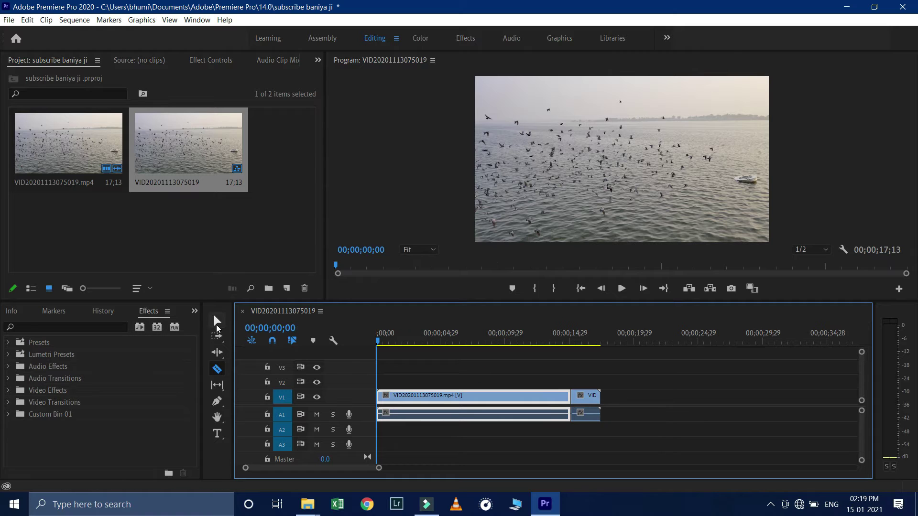
left_click(217, 321)
left_click(584, 396)
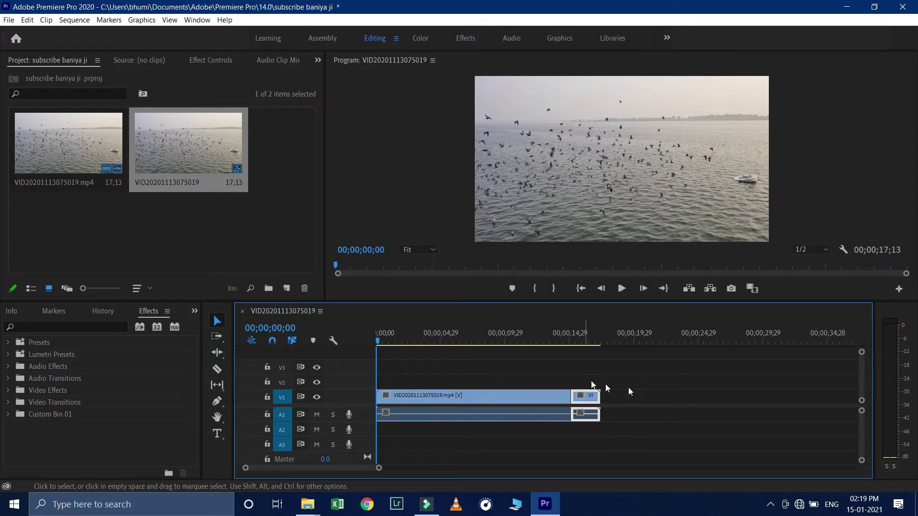
mouse_move(585, 396)
left_mouse_down()
mouse_move(656, 397)
mouse_move(590, 415)
mouse_move(593, 366)
mouse_move(484, 369)
mouse_move(599, 386)
left_mouse_up()
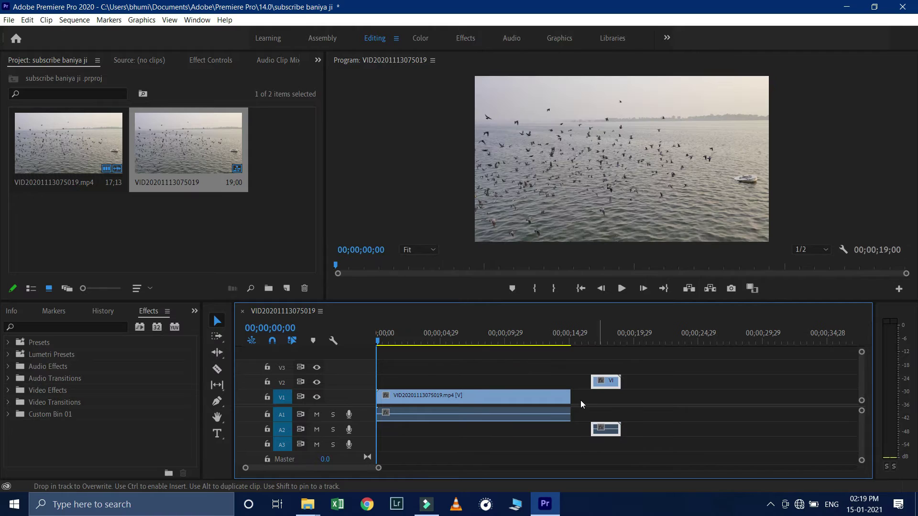
- Add a text title over the river footage reading 'subscribe babiya ji'
left_click(221, 432)
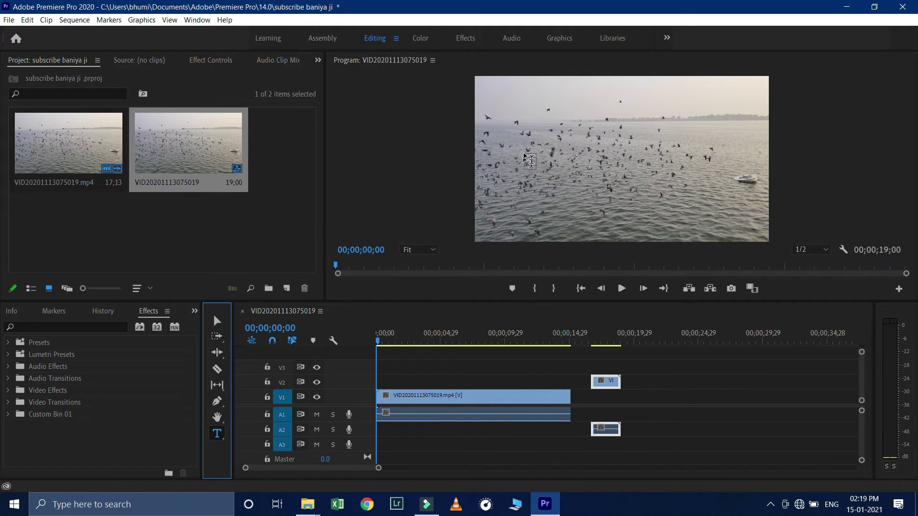
left_click(564, 172)
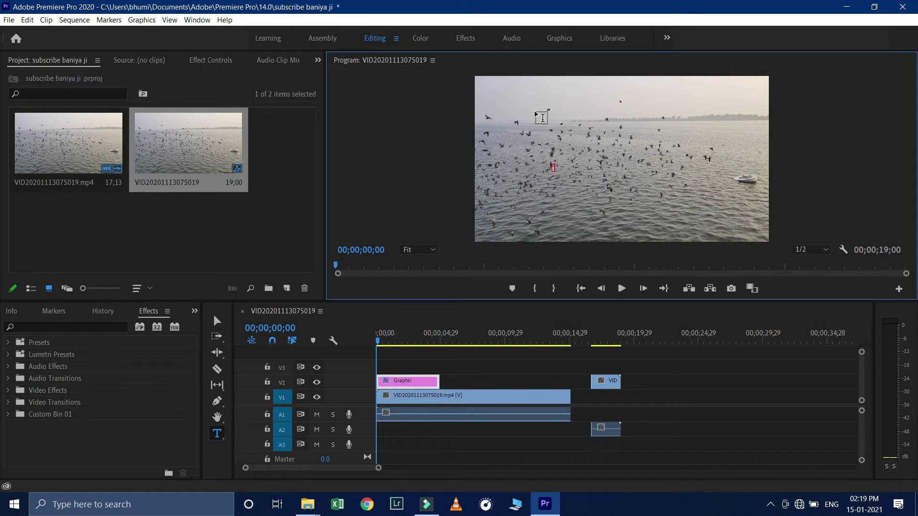
type("ub")
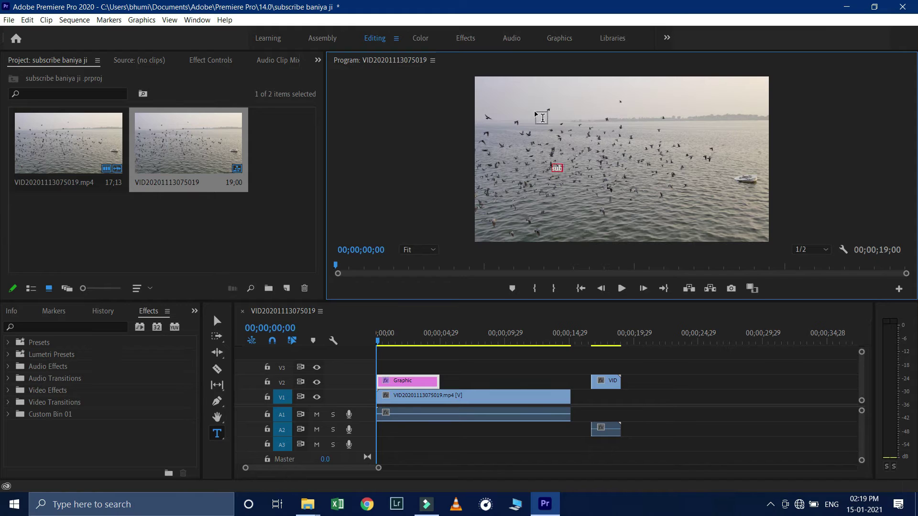
type("scr")
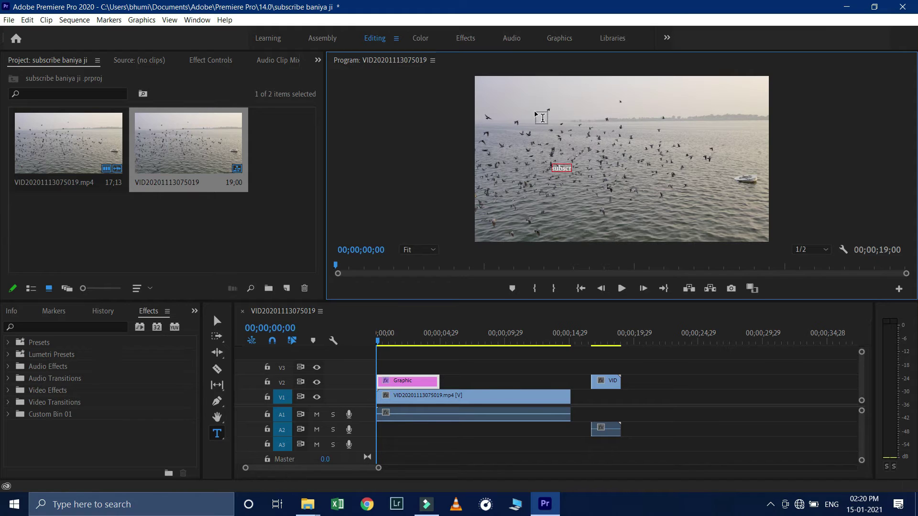
type("ibe b")
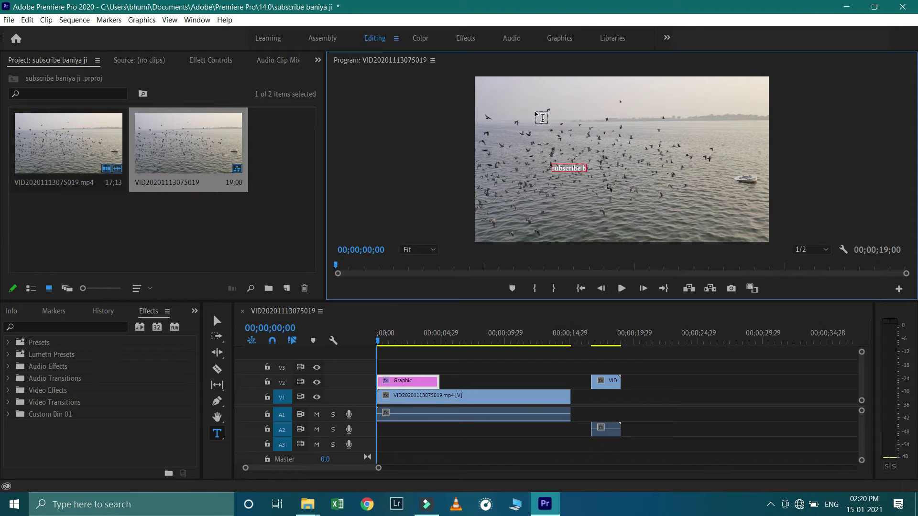
type("abiyas")
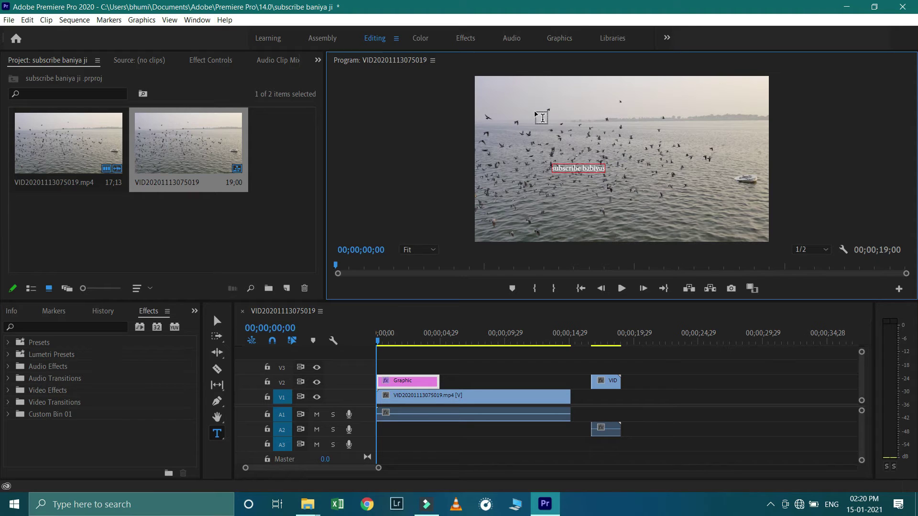
key("BackSpace")
type("ji")
type(" v")
- Scale the title up greatly and move it to the centre of the frame
left_click(225, 319)
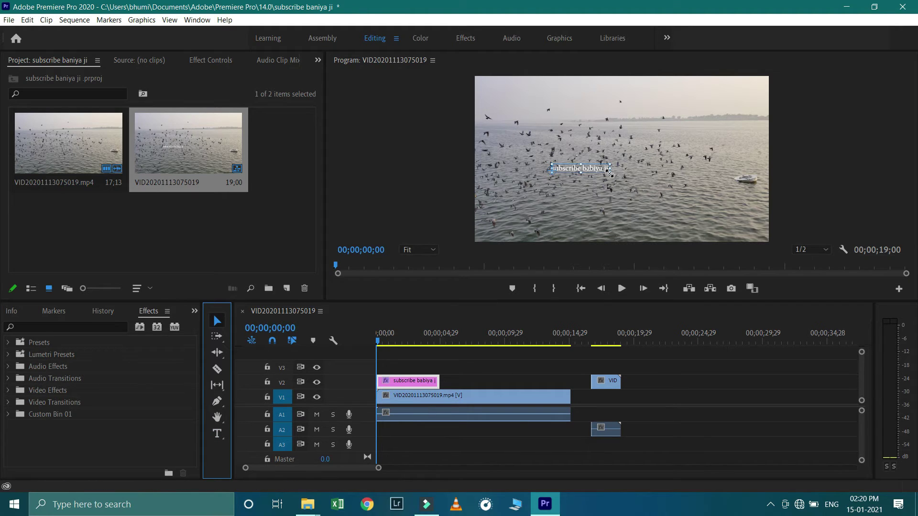
left_click(612, 166)
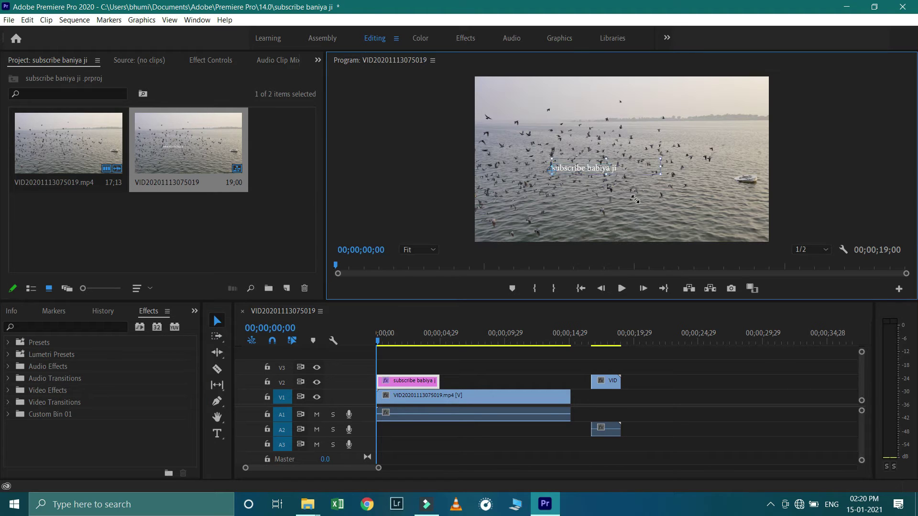
mouse_move(608, 175)
left_mouse_down()
mouse_move(613, 204)
mouse_move(662, 171)
left_mouse_up()
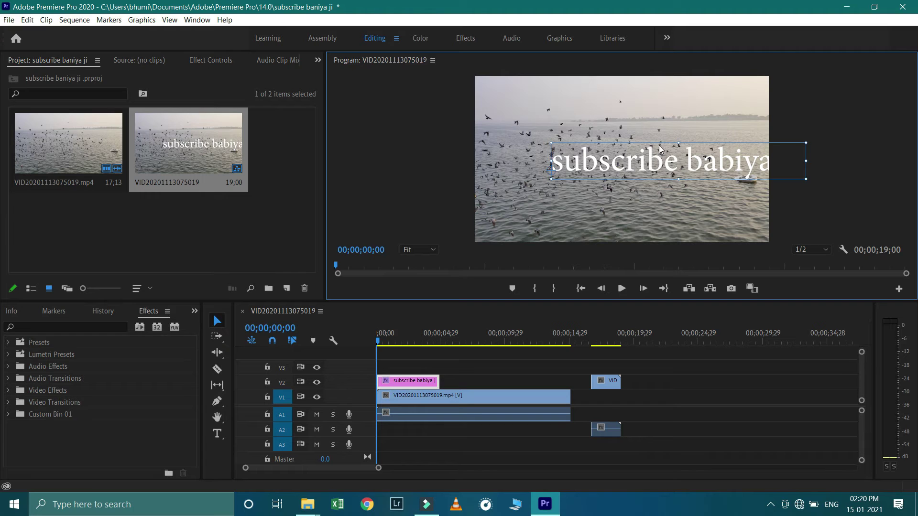
left_click_drag(660, 148, 620, 159)
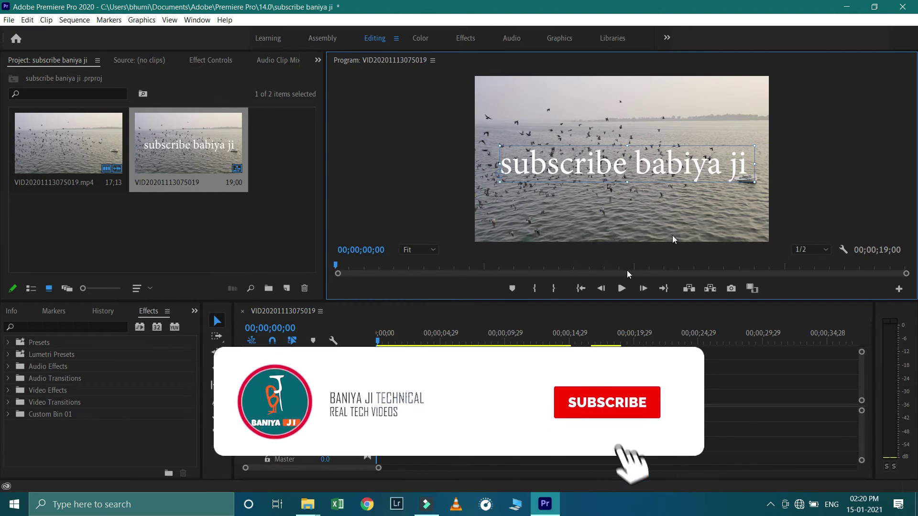
- Correct 'babiya' to 'baniya' in the title and play the sequence to preview it
double_click(688, 170)
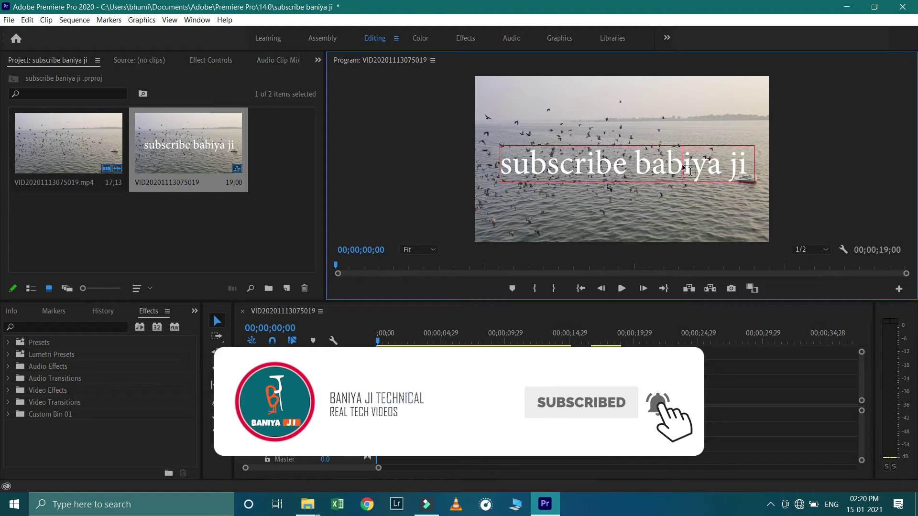
left_click(690, 171)
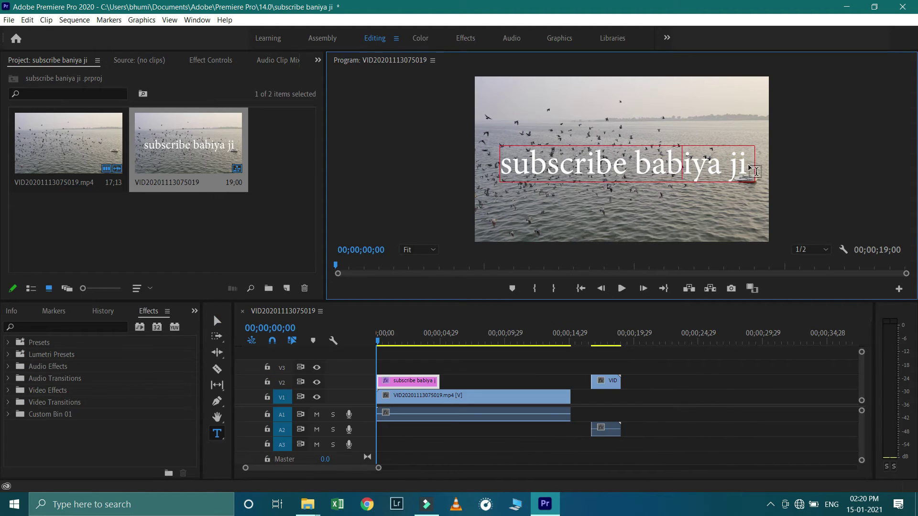
key("BackSpace")
type("n")
left_click(622, 289)
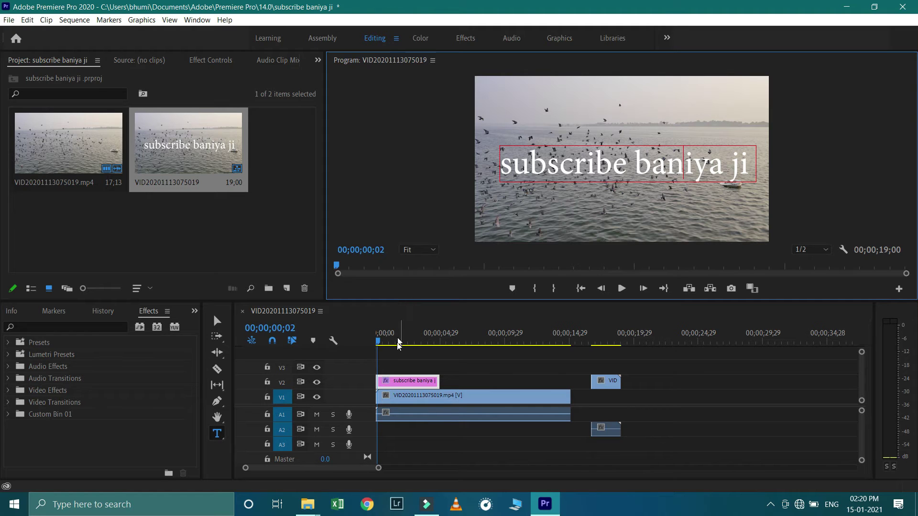
- Delete the title clip from V2 and maximize the Timeline panel with the ` key
left_click_drag(391, 381, 456, 370)
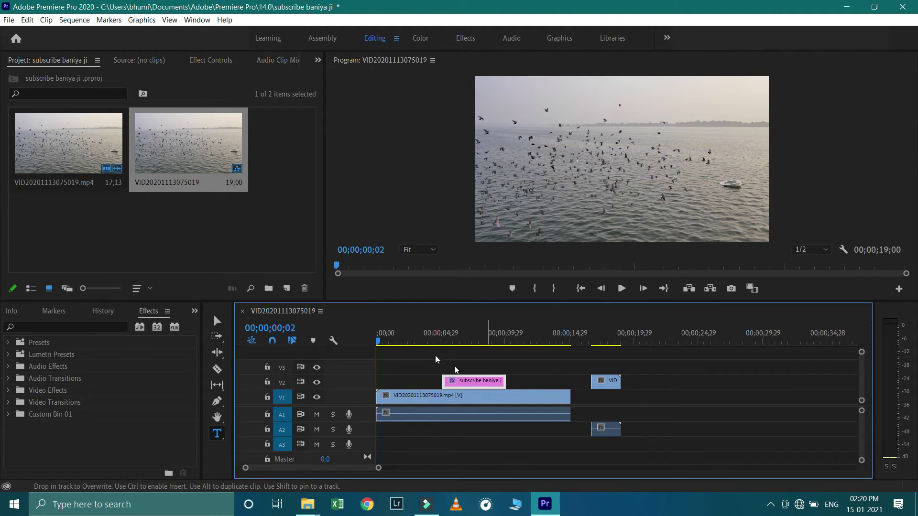
mouse_move(389, 338)
left_mouse_down()
mouse_move(491, 340)
mouse_move(422, 383)
left_mouse_up()
left_click_drag(446, 340, 409, 341)
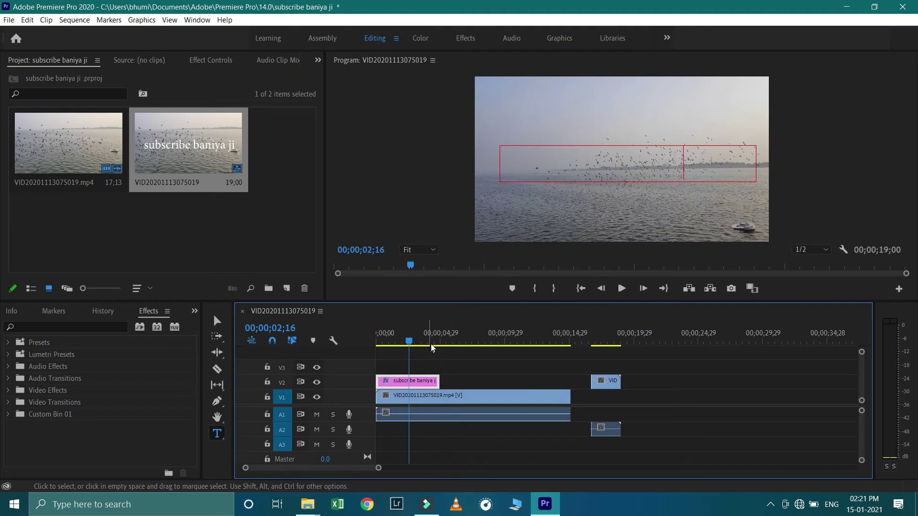
mouse_move(473, 361)
left_mouse_down()
mouse_move(388, 368)
mouse_move(388, 382)
left_mouse_up()
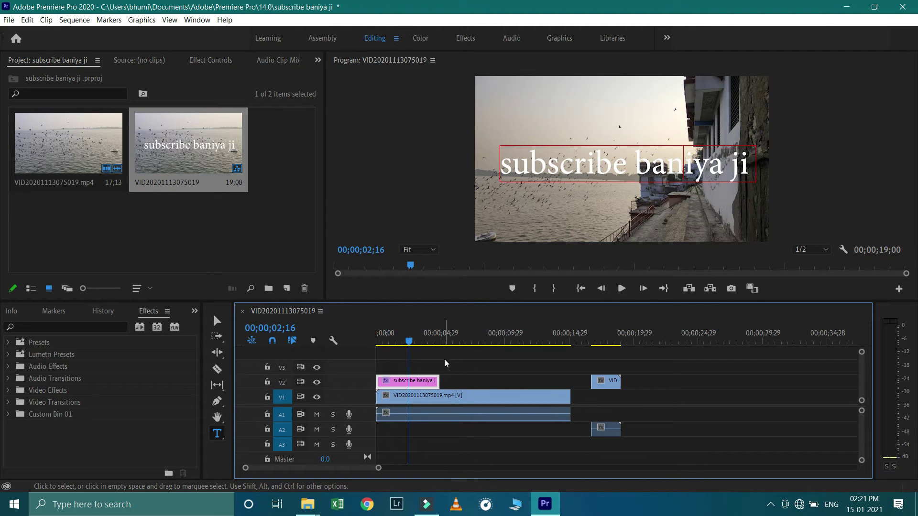
key("Delete")
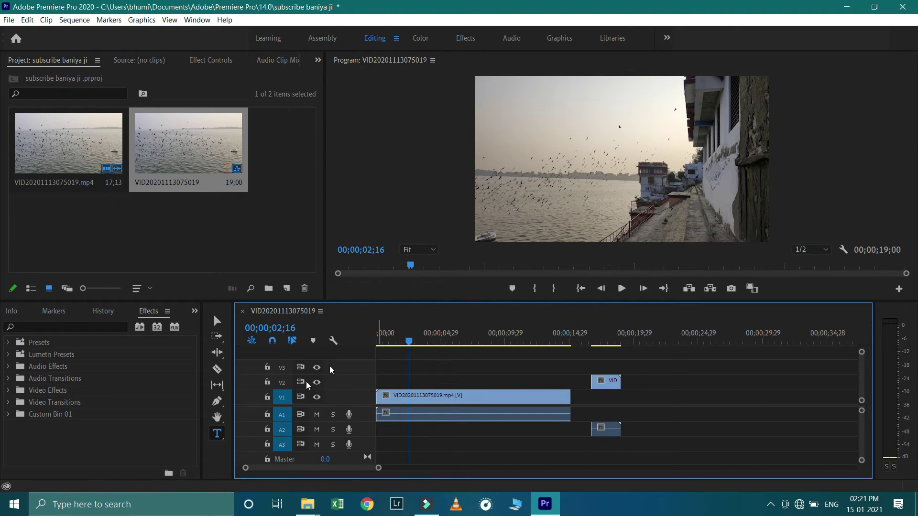
key("grave")
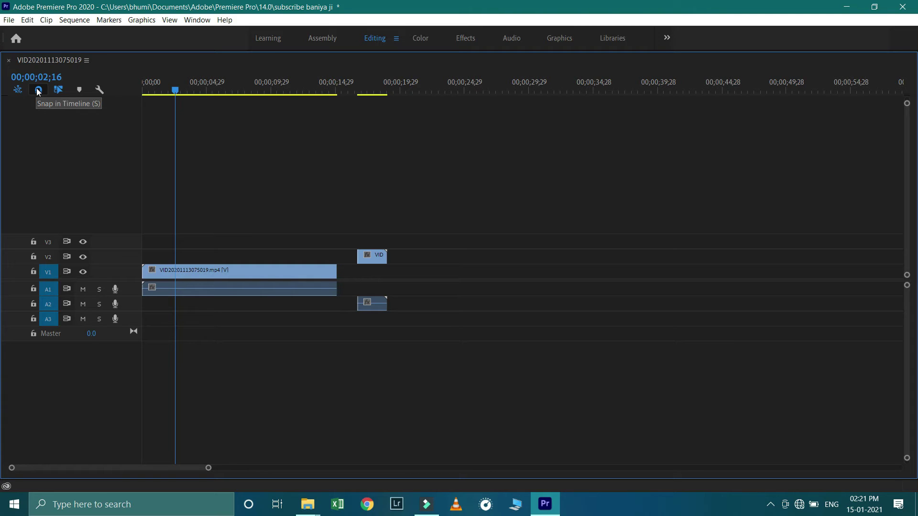
- Move the short clip down to V1, snapped right after the first river clip
left_click(39, 90)
left_click(370, 261)
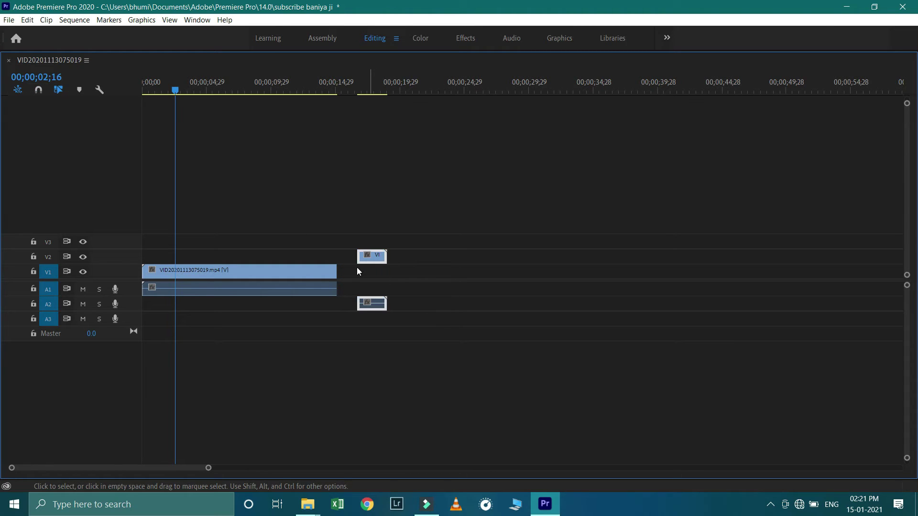
left_click_drag(371, 259, 355, 274)
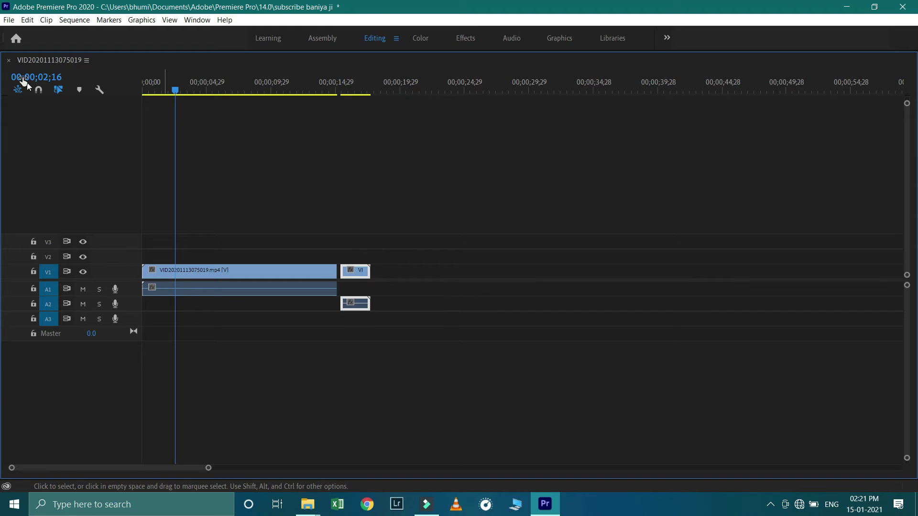
left_click(39, 90)
left_click_drag(365, 272, 362, 273)
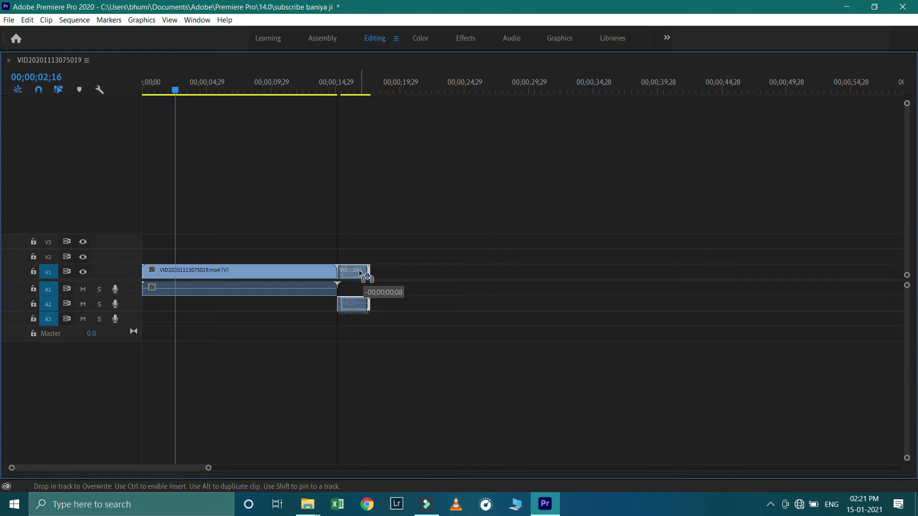
left_click_drag(361, 273, 357, 273)
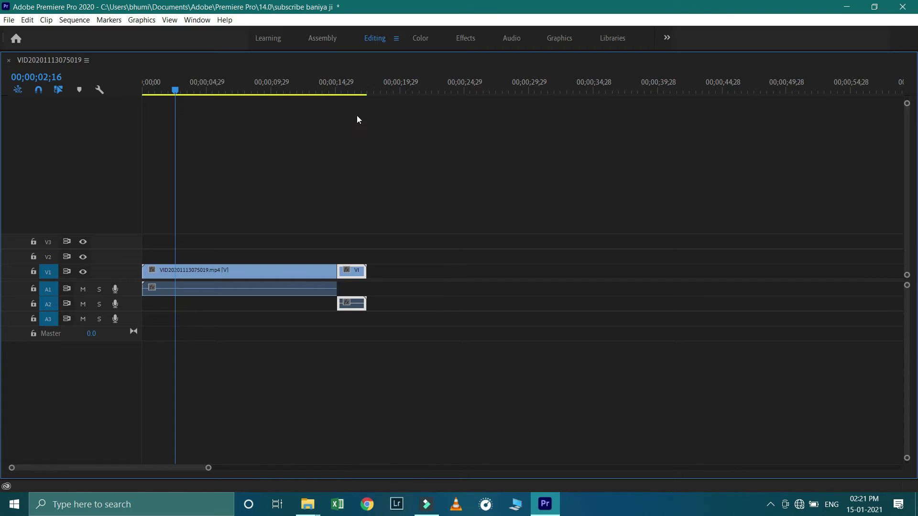
left_click(338, 259)
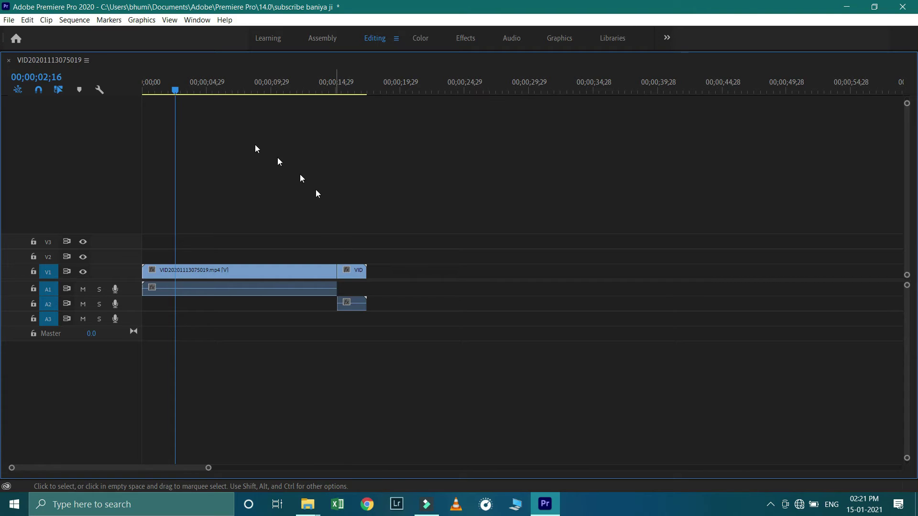
- Unlink selection to try shifting the short clip's audio on A2, then relink
left_click(57, 91)
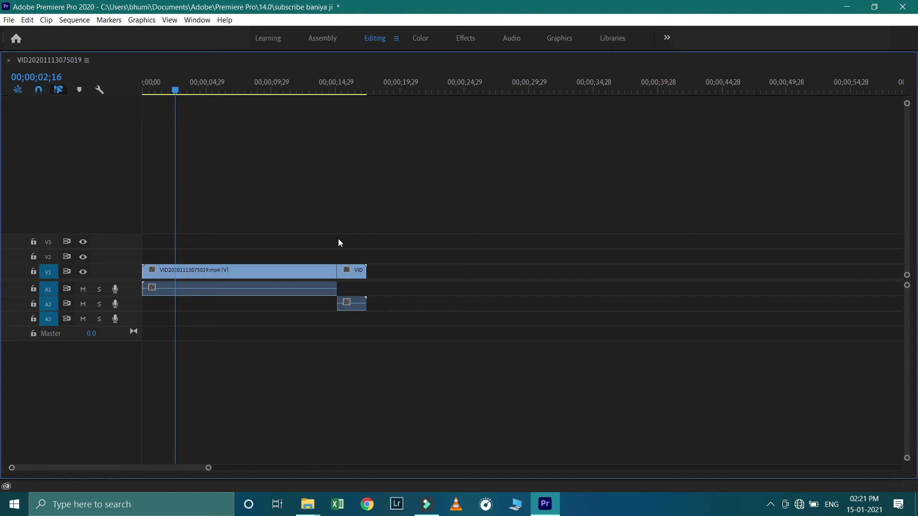
left_click(351, 273)
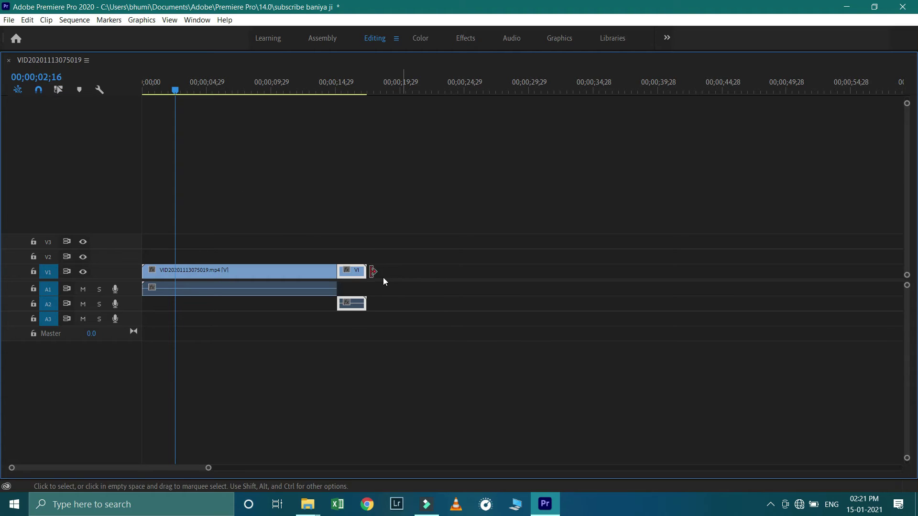
mouse_move(353, 303)
left_mouse_down()
mouse_move(424, 306)
mouse_move(357, 305)
left_mouse_up()
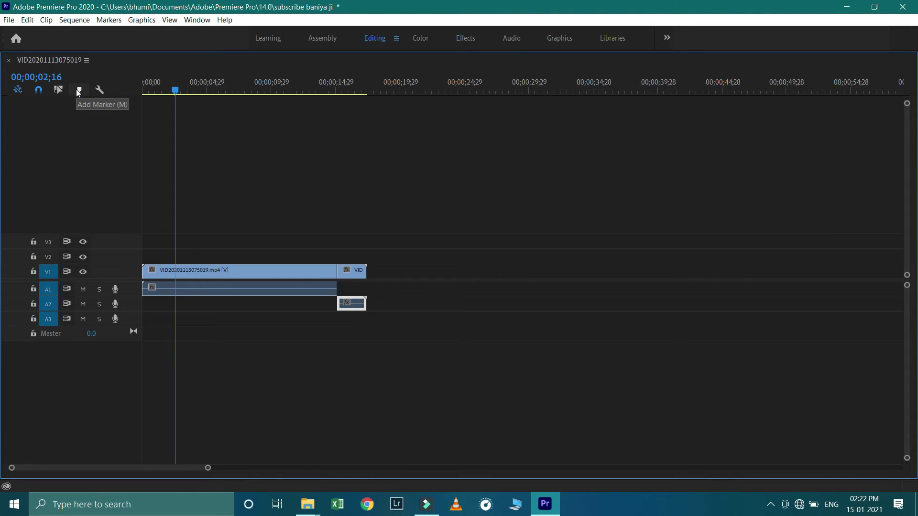
left_click(59, 91)
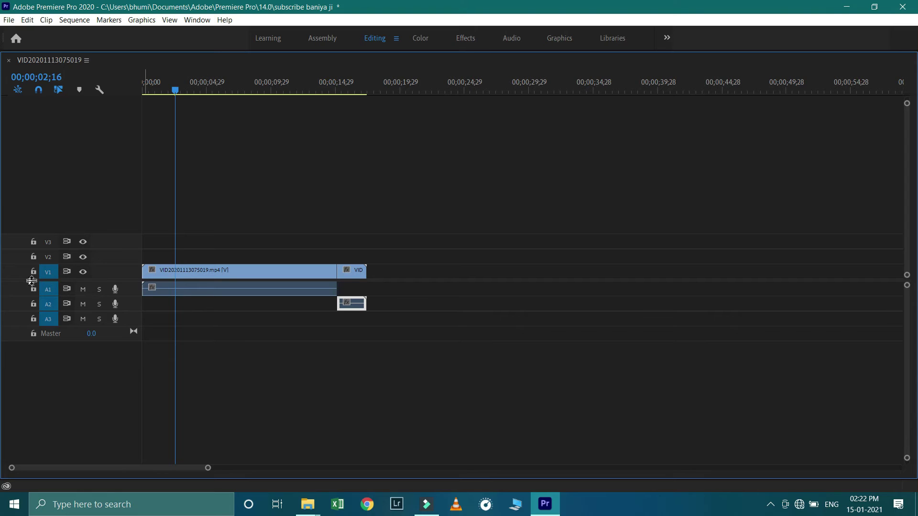
- Turn off targeting for A1–A3 and V1, then re-enable V1 and A1 targeting
left_click(44, 290)
left_click(53, 301)
left_click(51, 318)
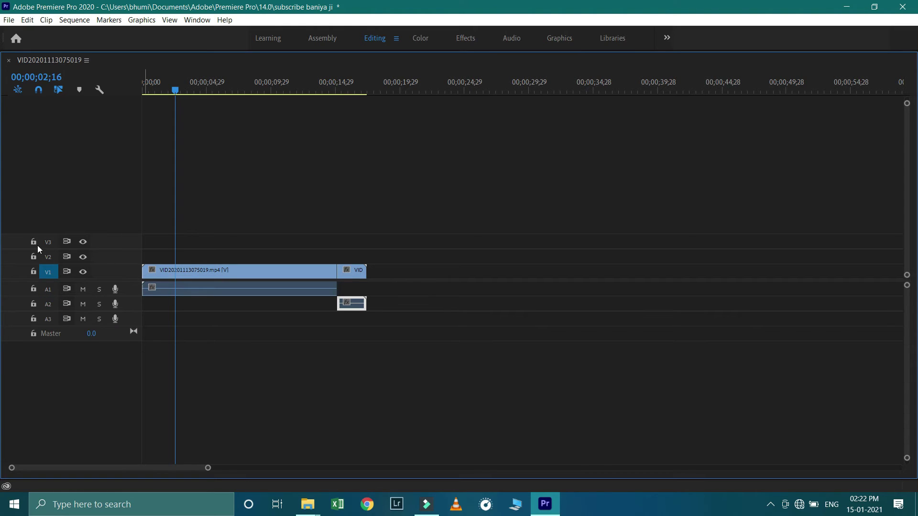
left_click(49, 271)
left_click_drag(52, 274, 51, 289)
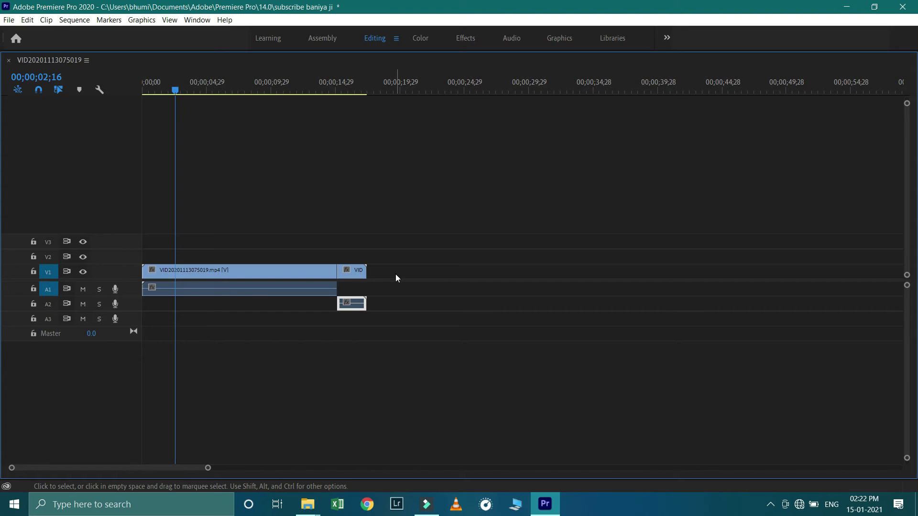
- Toggle source patching on A3 and A1, ending with A1 enabled and A3 off
left_click_drag(399, 268, 388, 300)
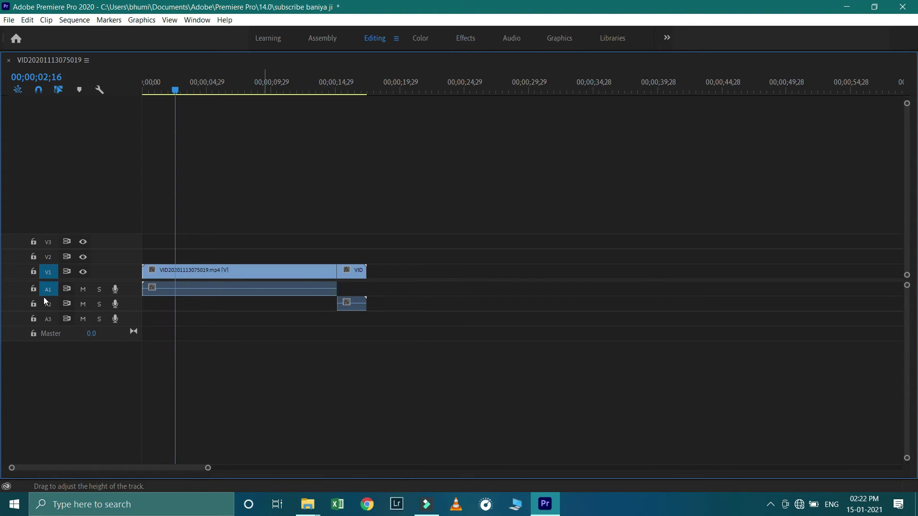
left_click(49, 320)
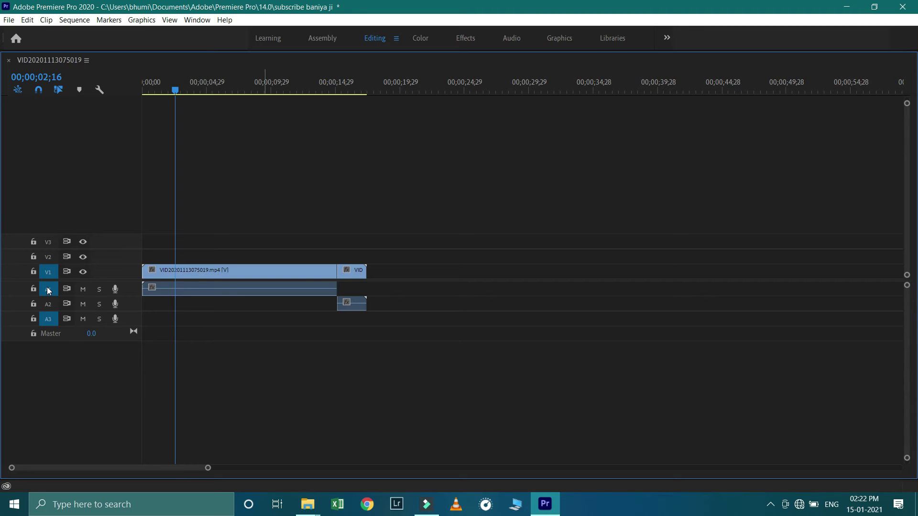
left_click(48, 290)
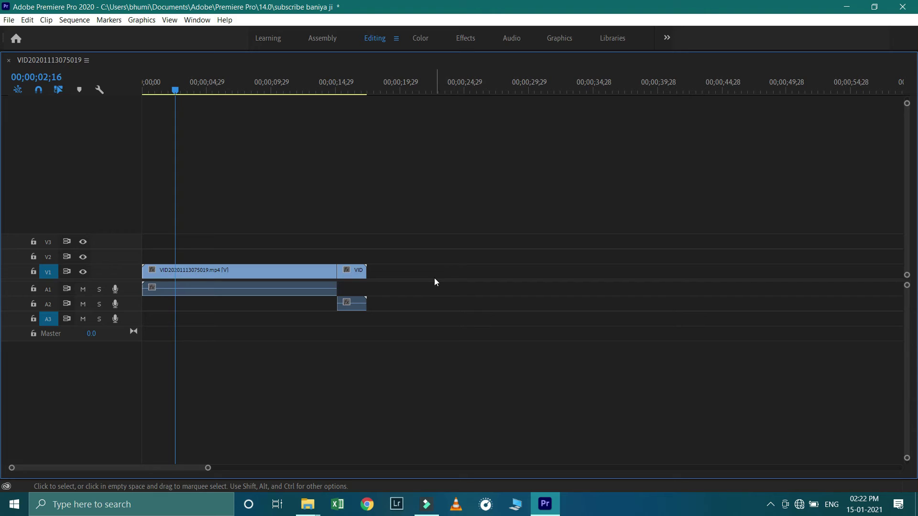
left_click_drag(414, 327, 119, 311)
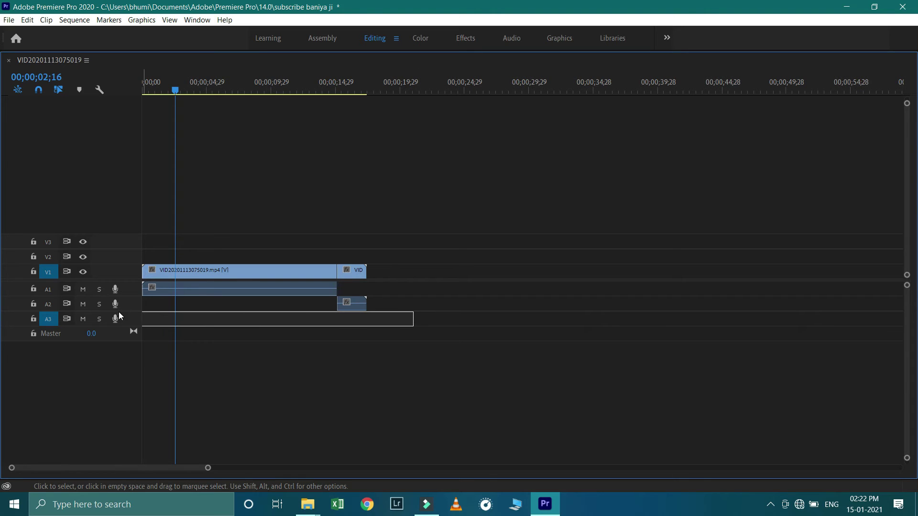
left_click_drag(414, 283, 230, 307)
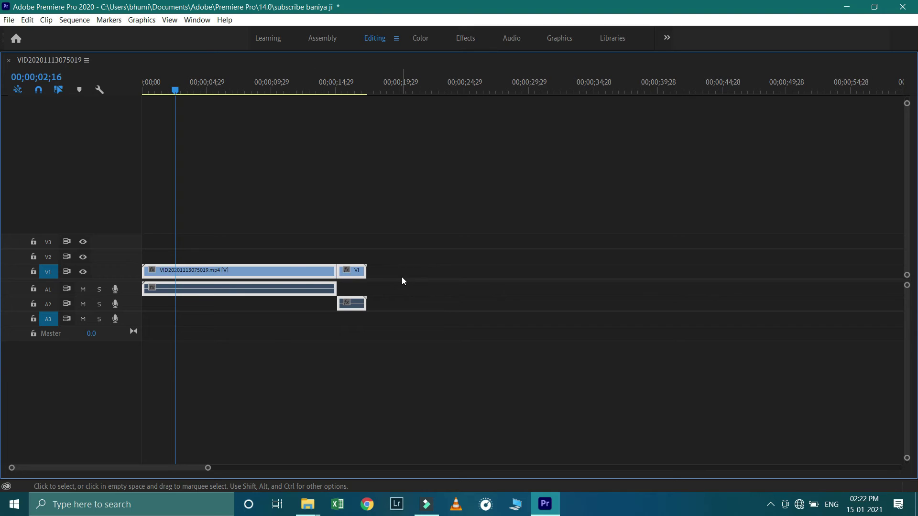
left_click(50, 290)
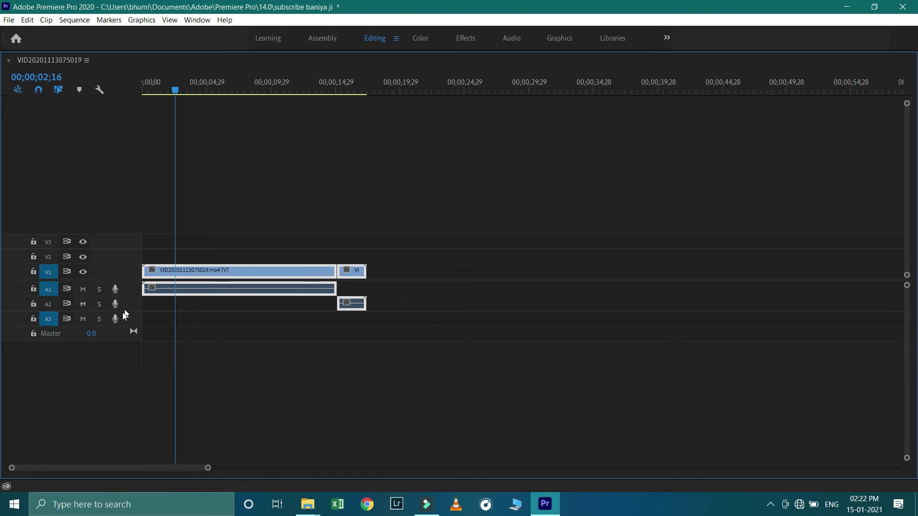
left_click(48, 318)
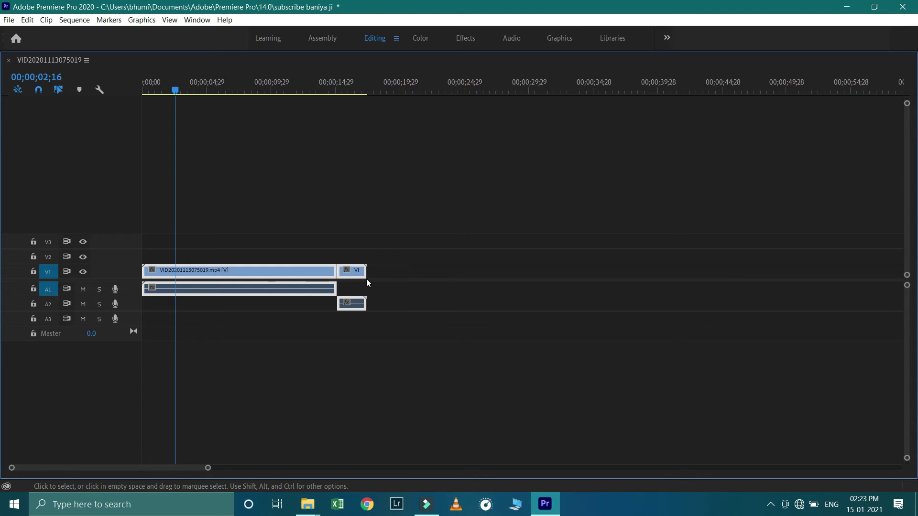
- Clear the clip selection and adjust audio track targeting so only A1 stays targeted
left_click_drag(386, 258, 372, 353)
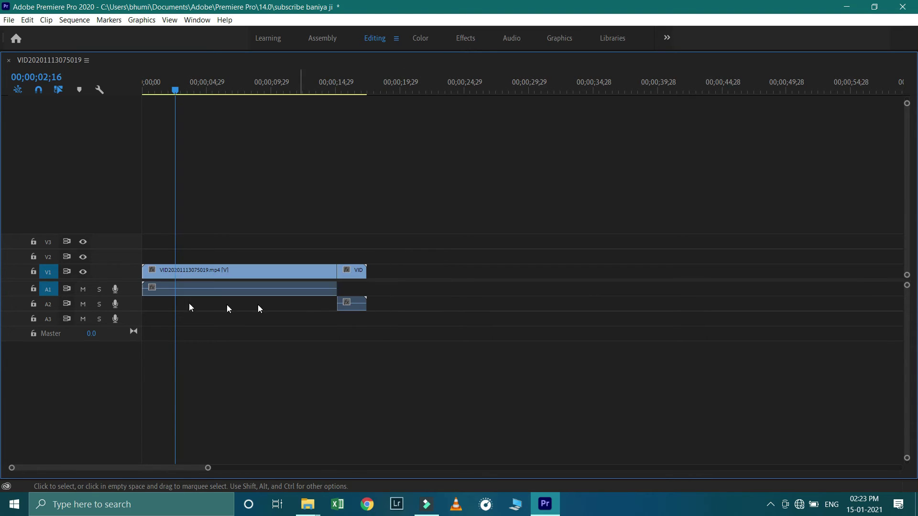
left_click(50, 306)
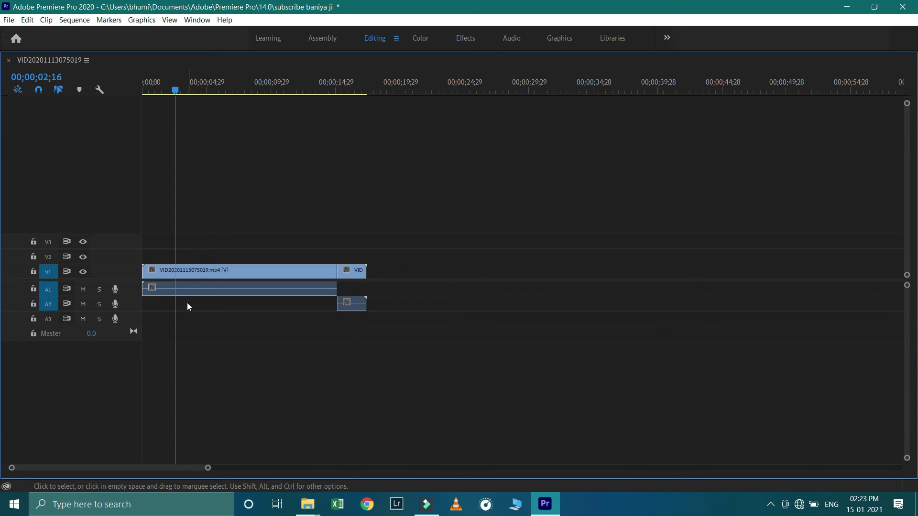
left_click(48, 289)
left_click(48, 304)
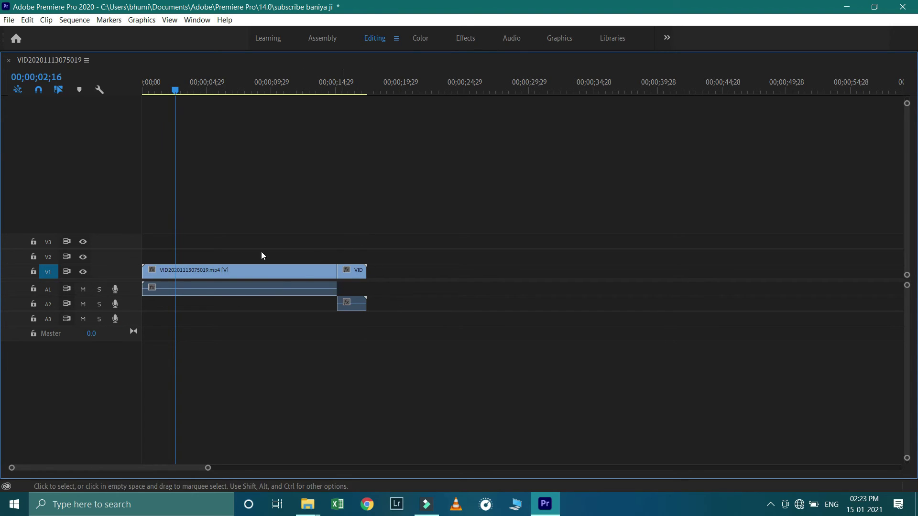
left_click(48, 289)
- Restore the full panel layout around the timeline and switch to the Color workspace
double_click(59, 66)
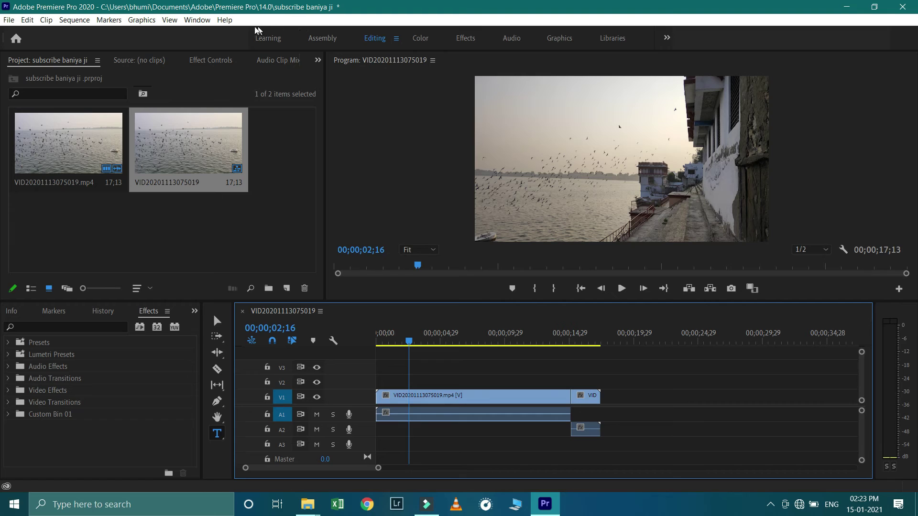
left_click(420, 39)
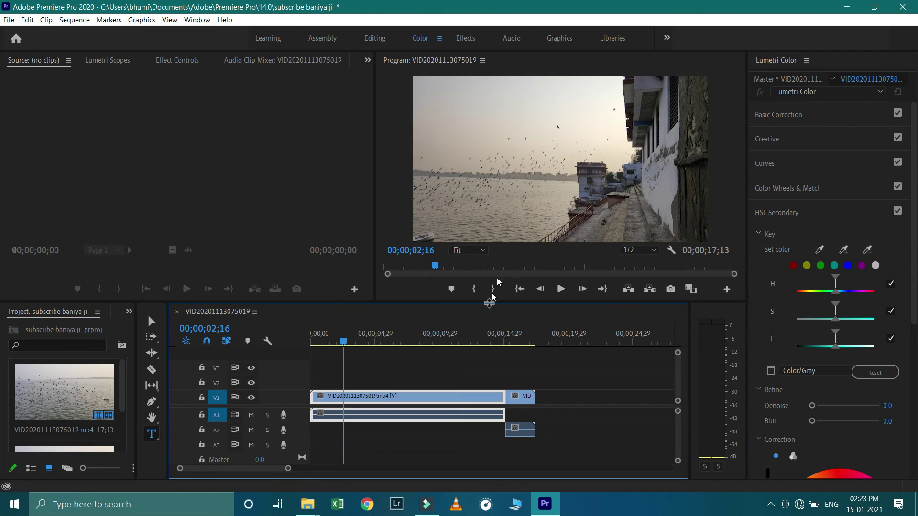
- Expand Lumetri Color's Basic Correction to view Input LUT, White Balance and Tone controls
left_click(788, 113)
left_click(788, 114)
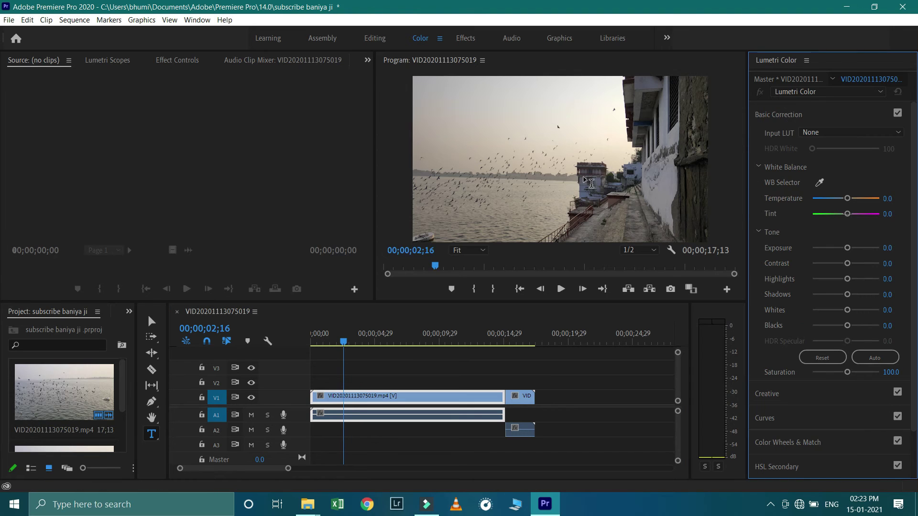
left_click(830, 93)
left_click(830, 93)
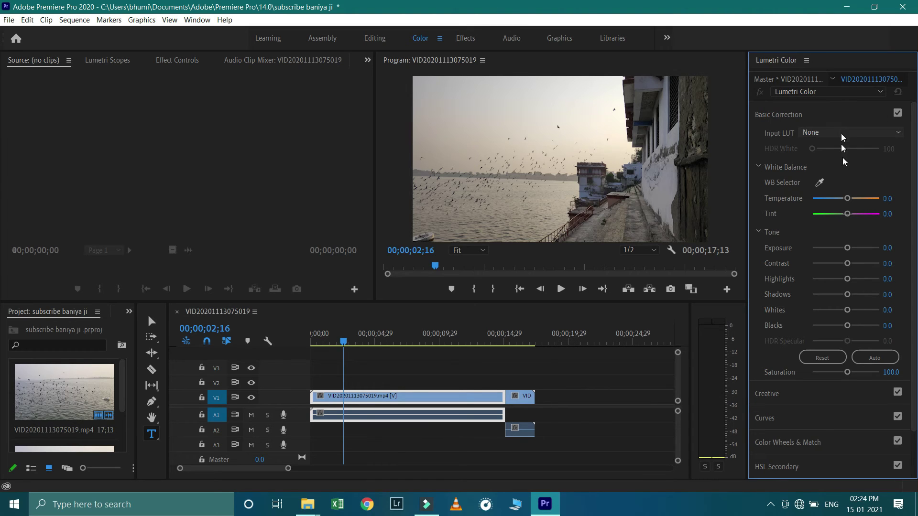
scroll(838, 208, "down", 1)
scroll(838, 209, "down", 1)
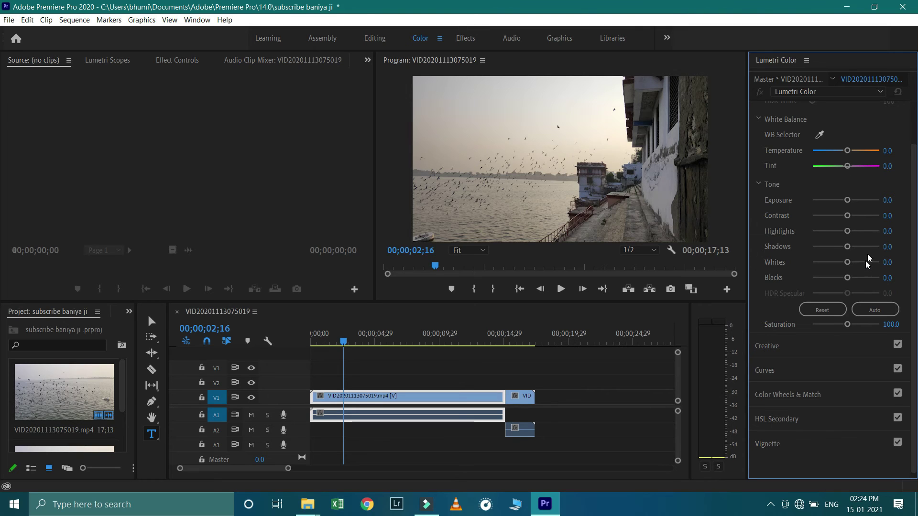
scroll(855, 181, "up", 2)
- Apply an AlexaV3 input LUT, review playback, and move the end clip's audio onto A1
left_click(857, 120)
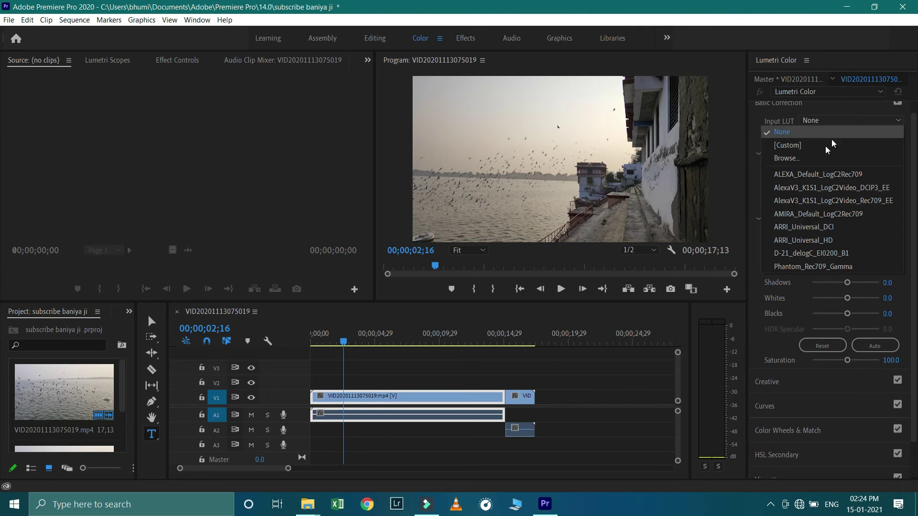
left_click(839, 126)
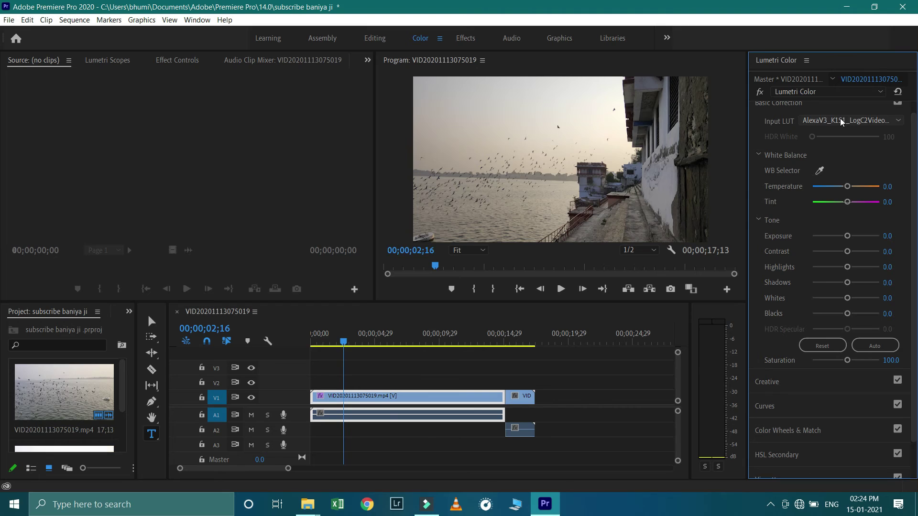
left_click(489, 366)
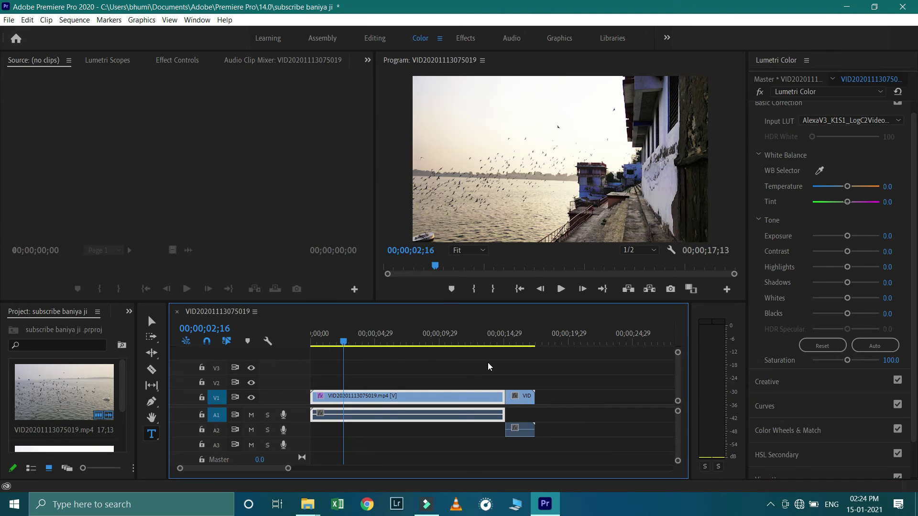
left_click_drag(404, 338, 433, 339)
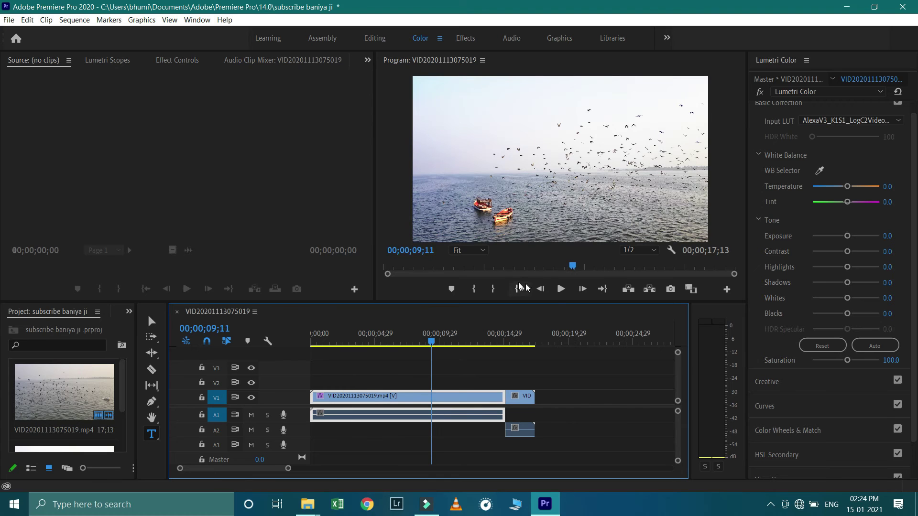
left_click(557, 293)
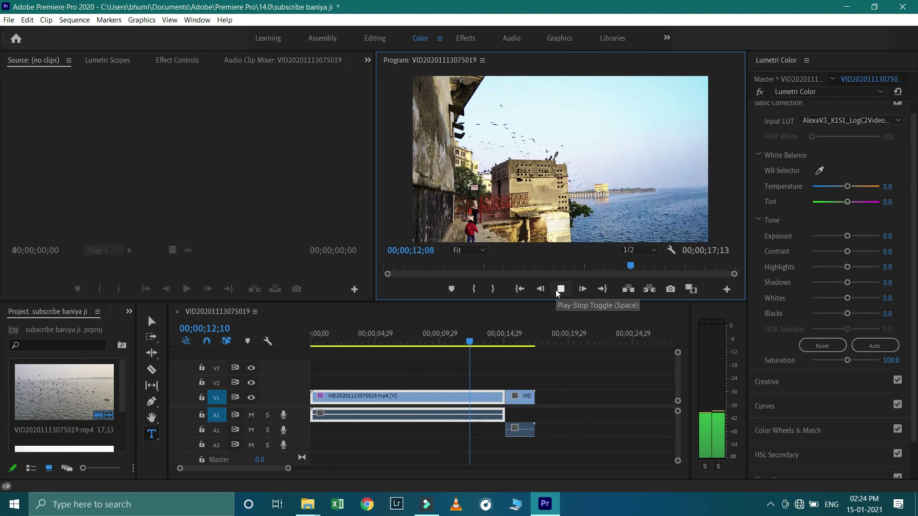
key("space")
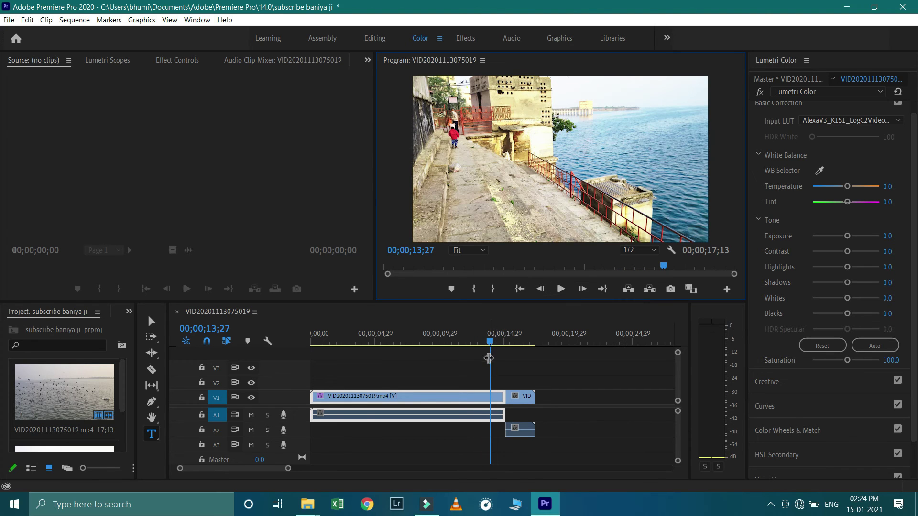
mouse_move(489, 334)
left_mouse_down()
mouse_move(296, 381)
mouse_move(409, 382)
left_mouse_up()
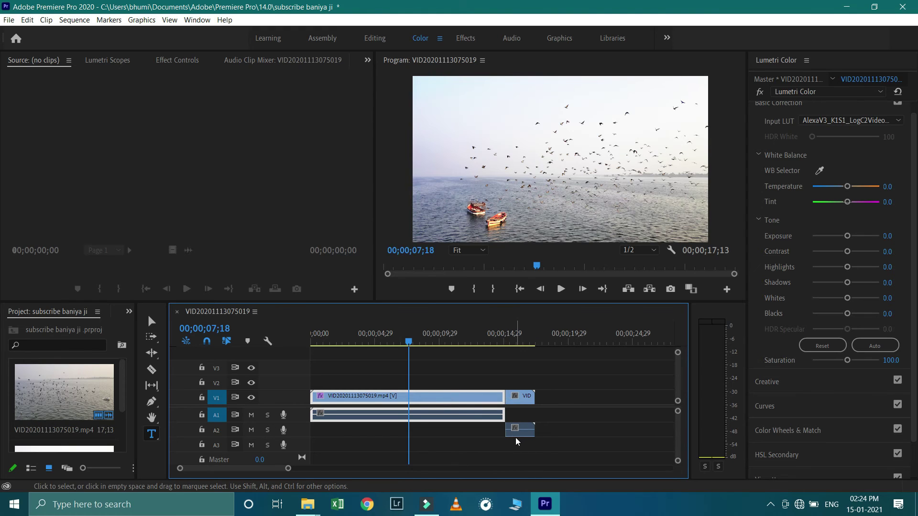
left_click_drag(516, 432, 521, 415)
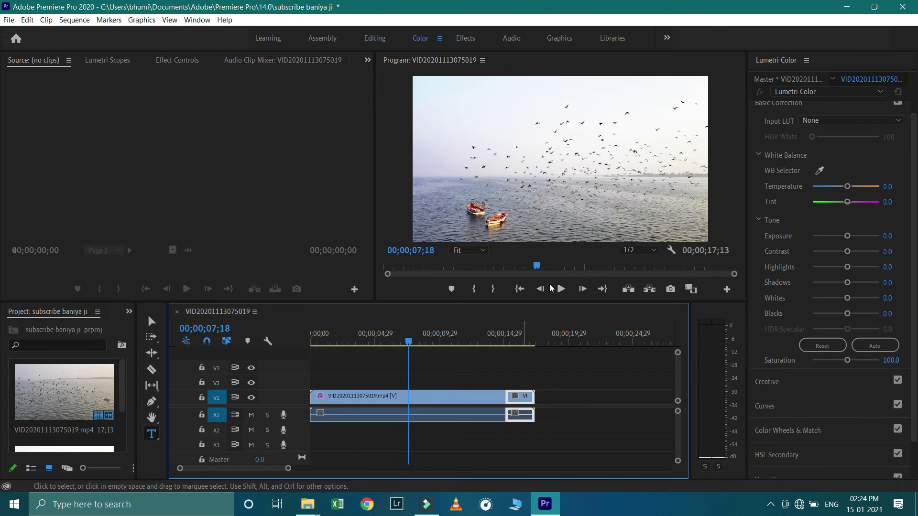
- Open Export Settings with Ctrl+M and review the H.264 Match Source - High bitrate video settings
key("ctrl+m")
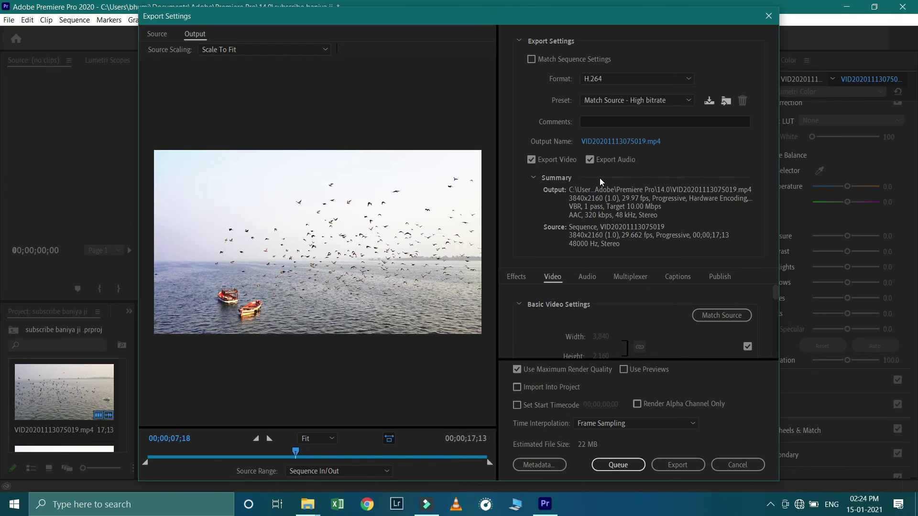
scroll(638, 316, "down", 2)
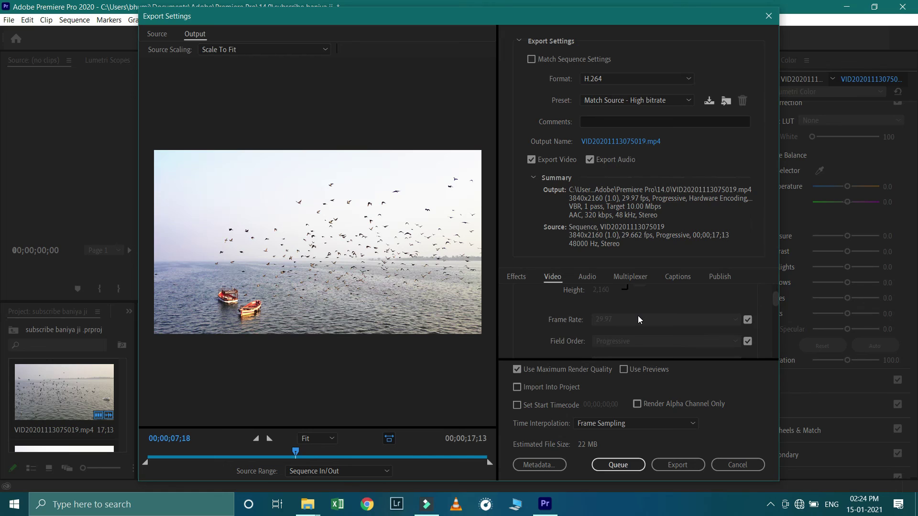
scroll(638, 316, "up", 2)
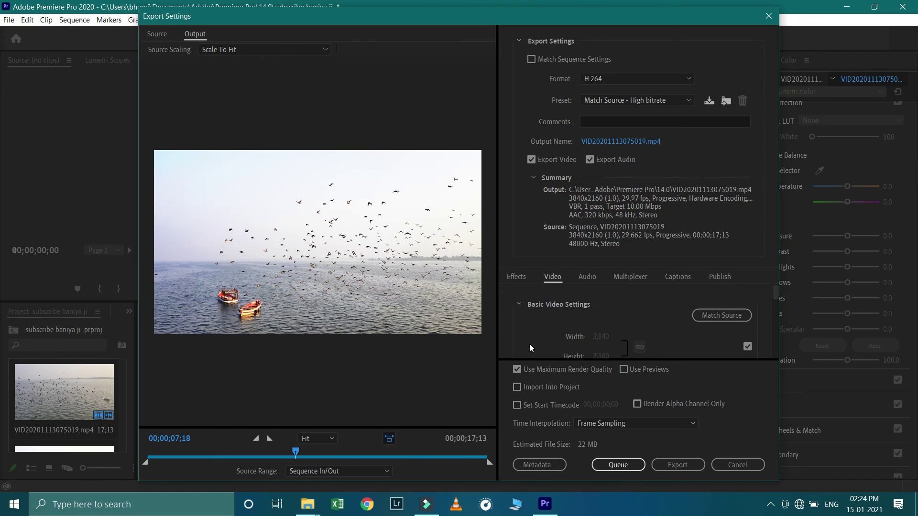
scroll(667, 342, "down", 2)
scroll(668, 341, "up", 2)
scroll(714, 331, "down", 2)
scroll(711, 332, "down", 2)
scroll(697, 337, "down", 2)
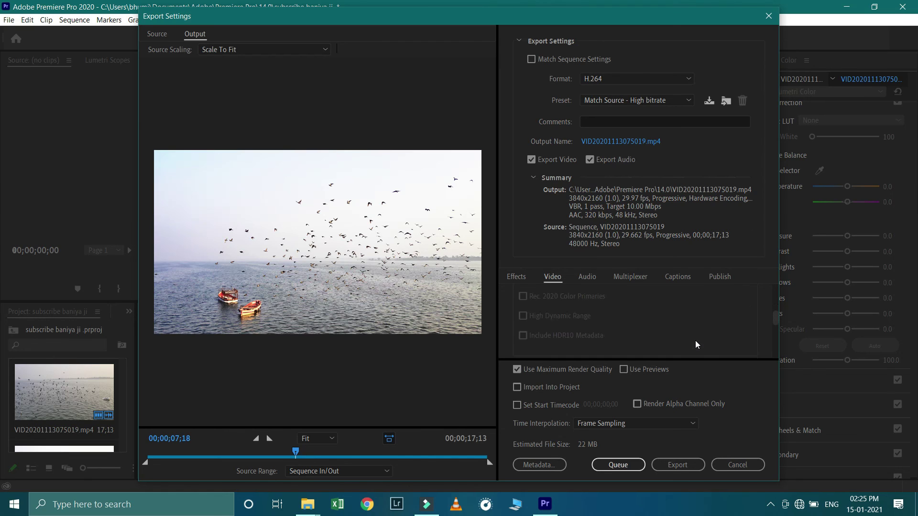
scroll(660, 344, "down", 2)
scroll(661, 343, "down", 2)
scroll(660, 343, "down", 2)
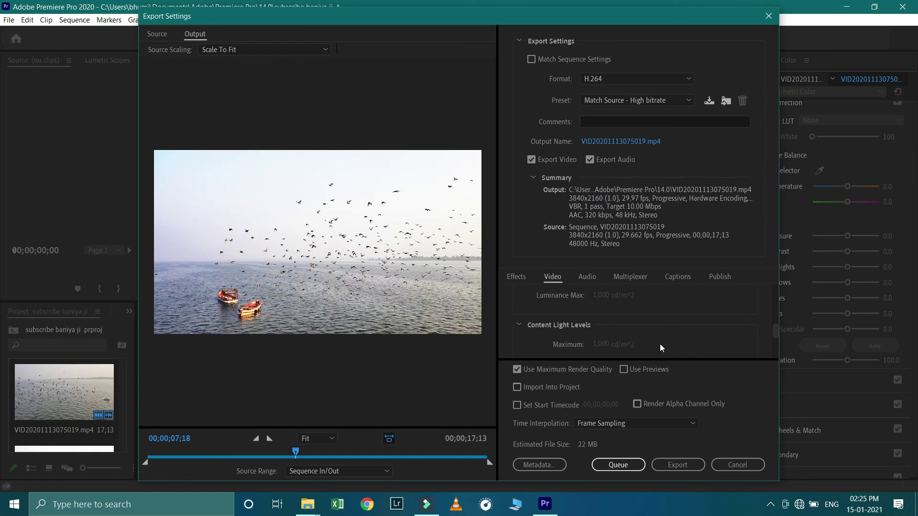
scroll(660, 343, "down", 3)
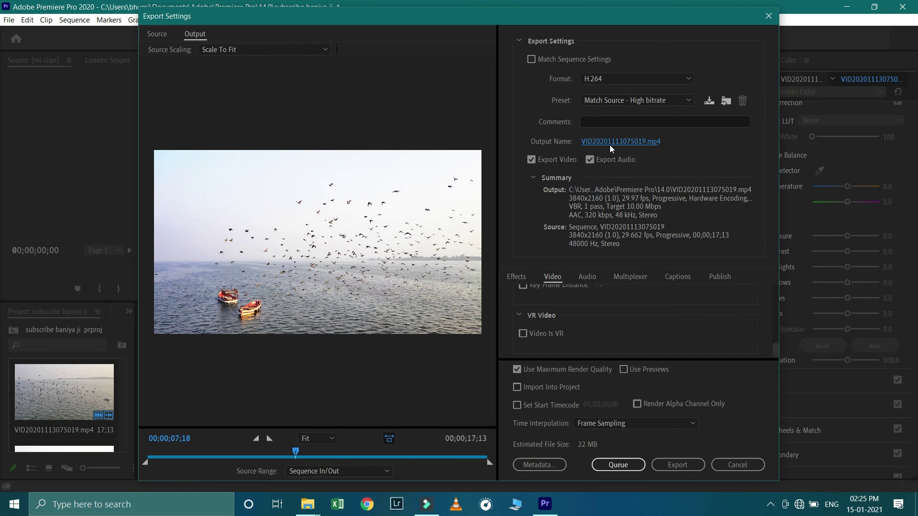
left_click(609, 142)
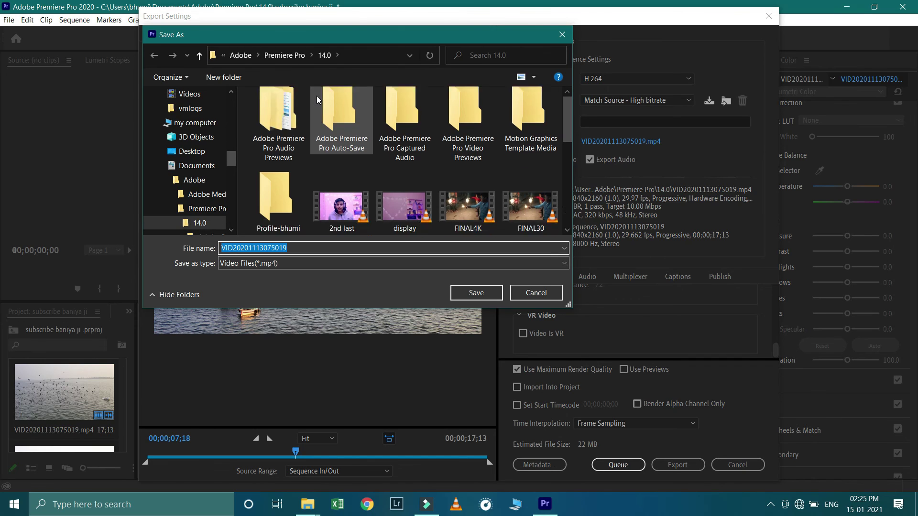
scroll(319, 132, "down", 5)
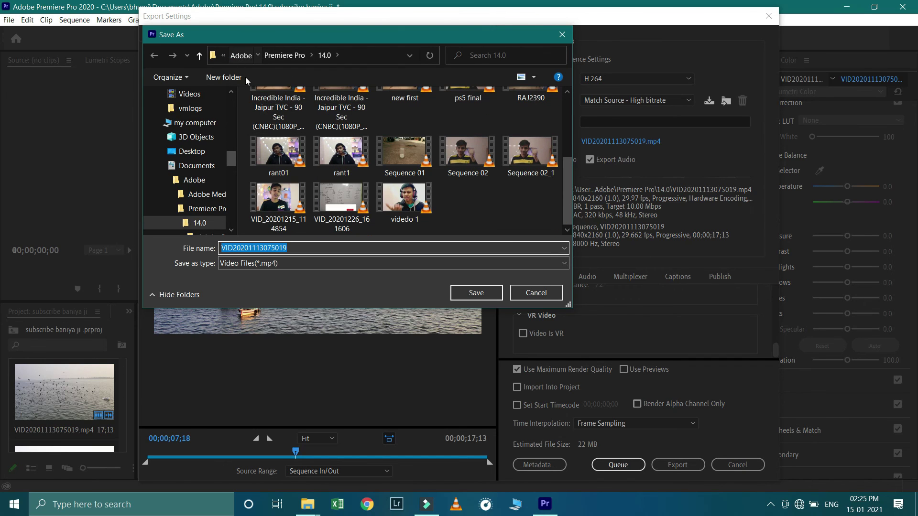
key("alt+Up")
key("alt+Up")
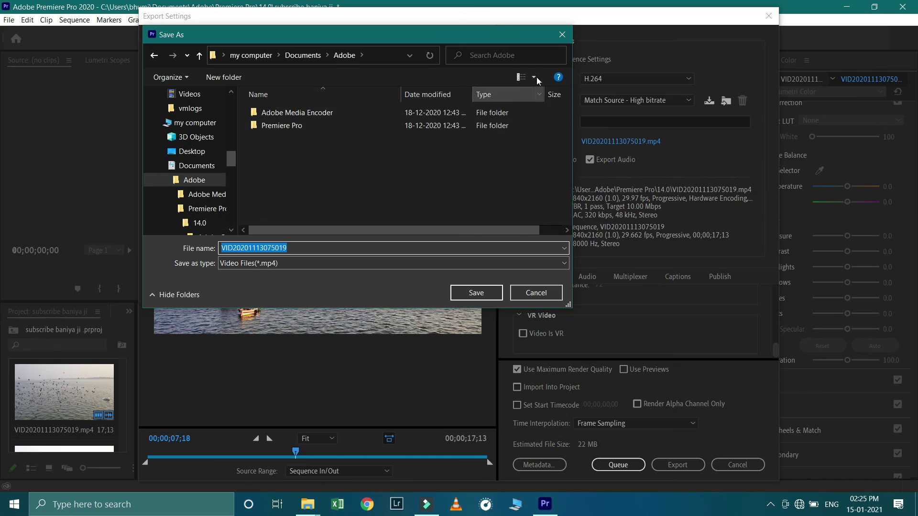
left_click(562, 34)
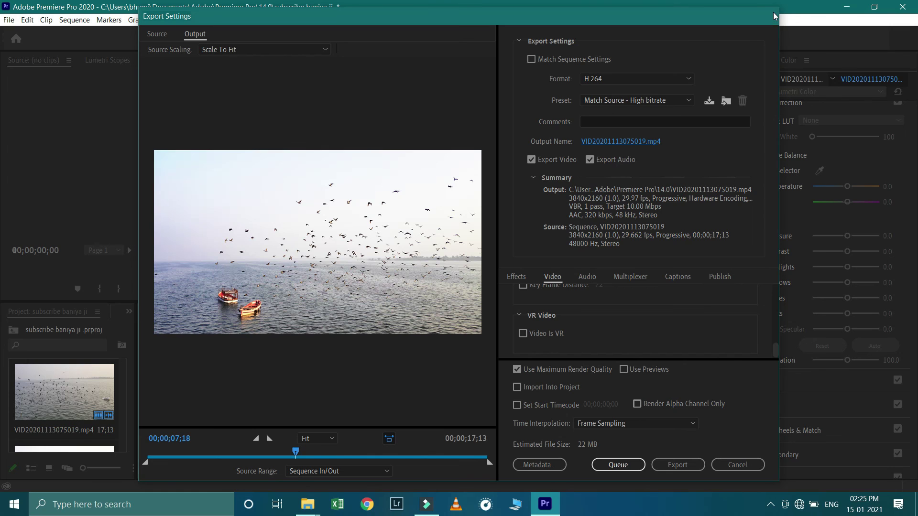
- Close Export Settings without exporting, then pick the Selection tool and the Razor tool
left_click(773, 15)
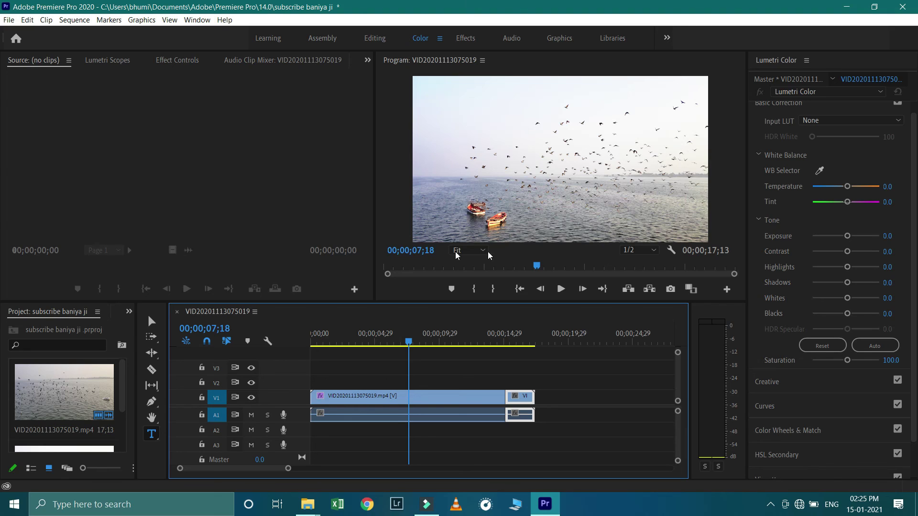
left_click(151, 321)
left_click(152, 371)
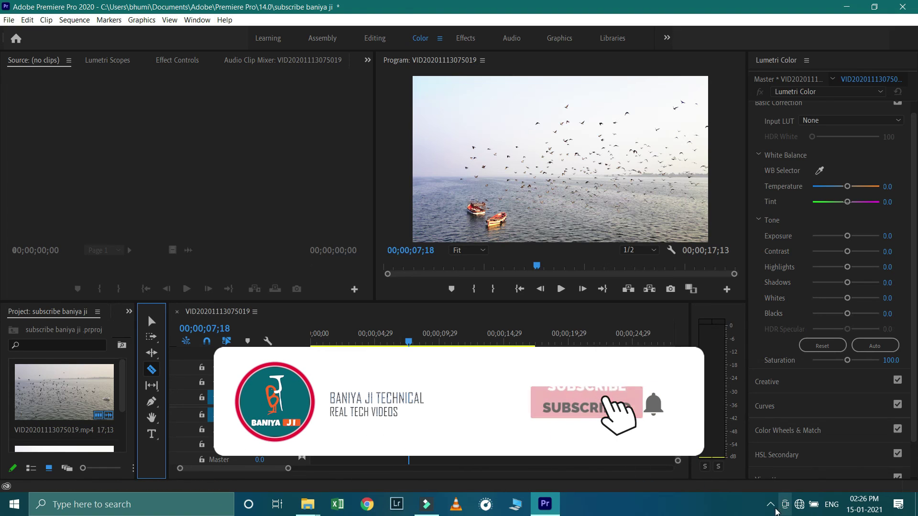
left_click(770, 504)
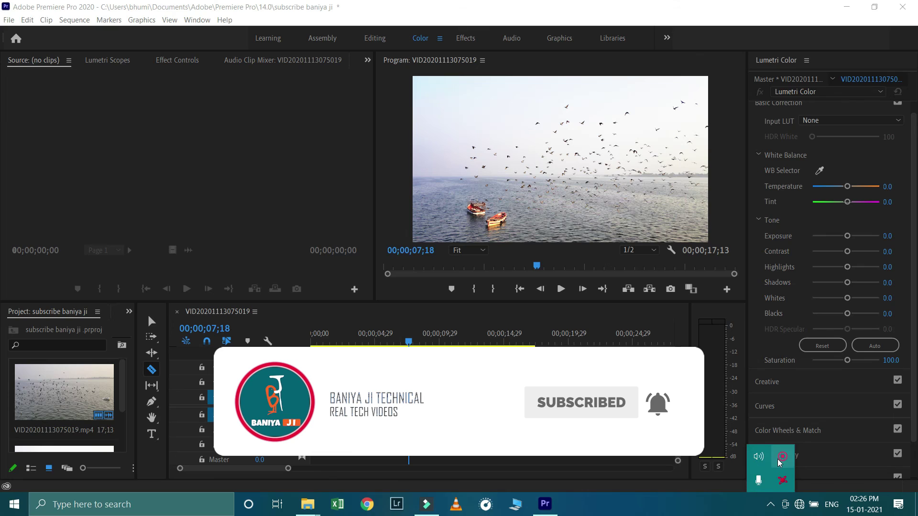